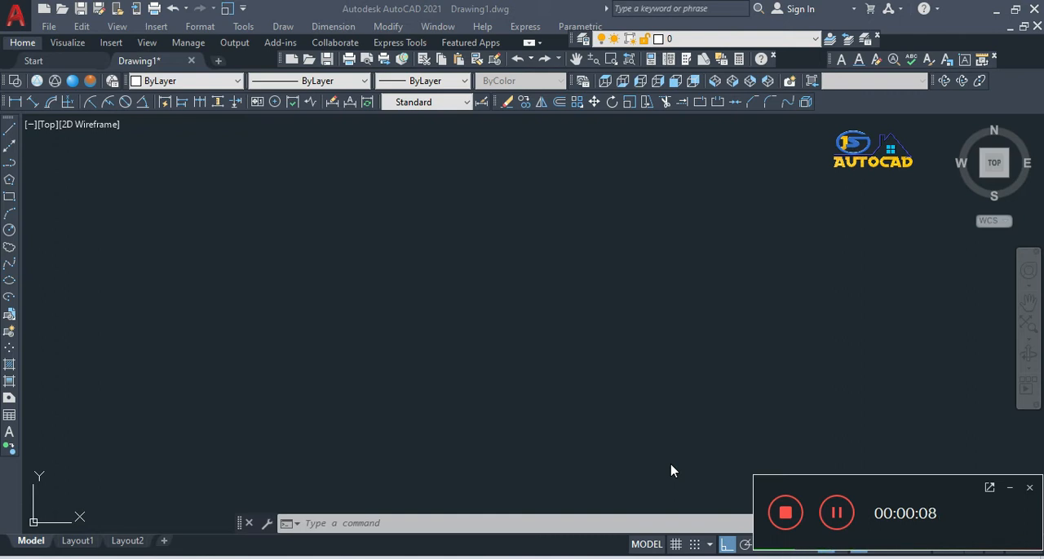
pyautogui.click(1010, 488)
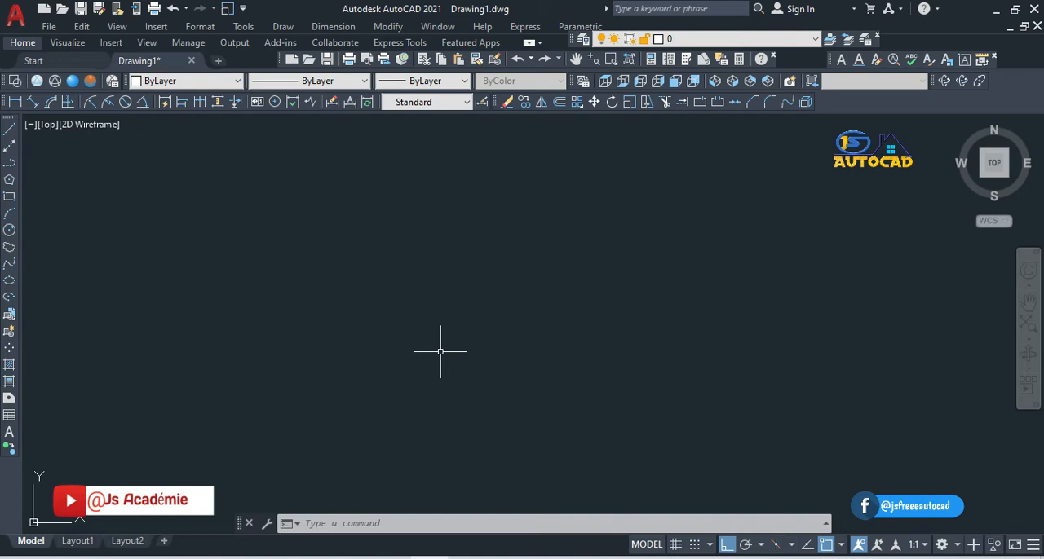
# Step: Switch to File Explorer and copy the image file IMG-20210325-WA0008 from the Downloads folder
pyautogui.click(356, 558)
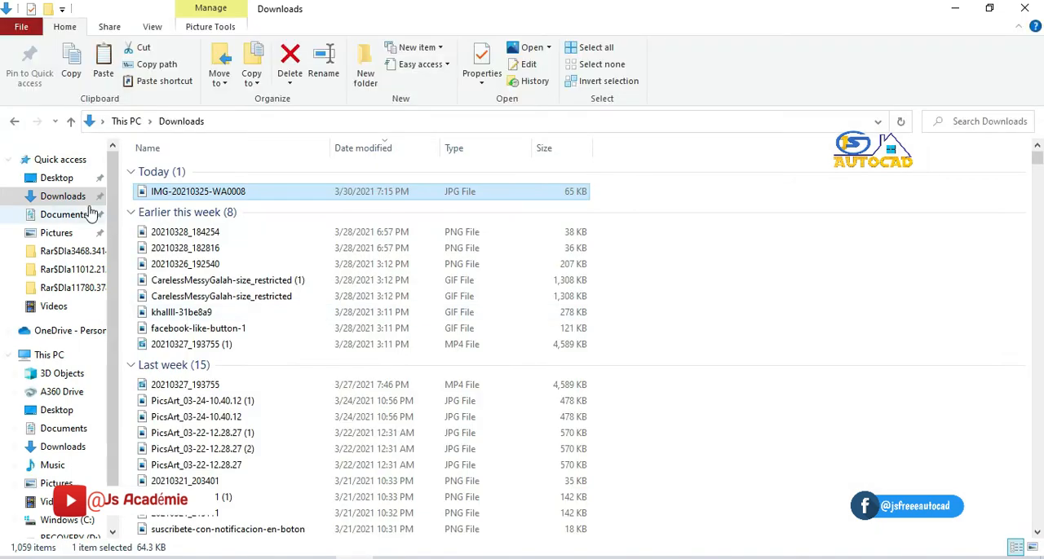
pyautogui.click(182, 192)
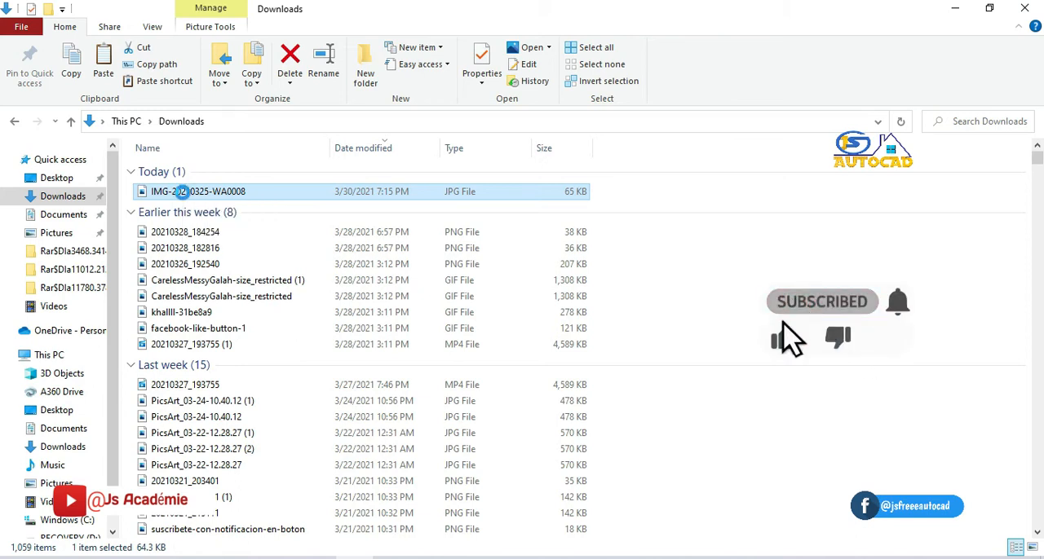
pyautogui.rightClick(184, 196)
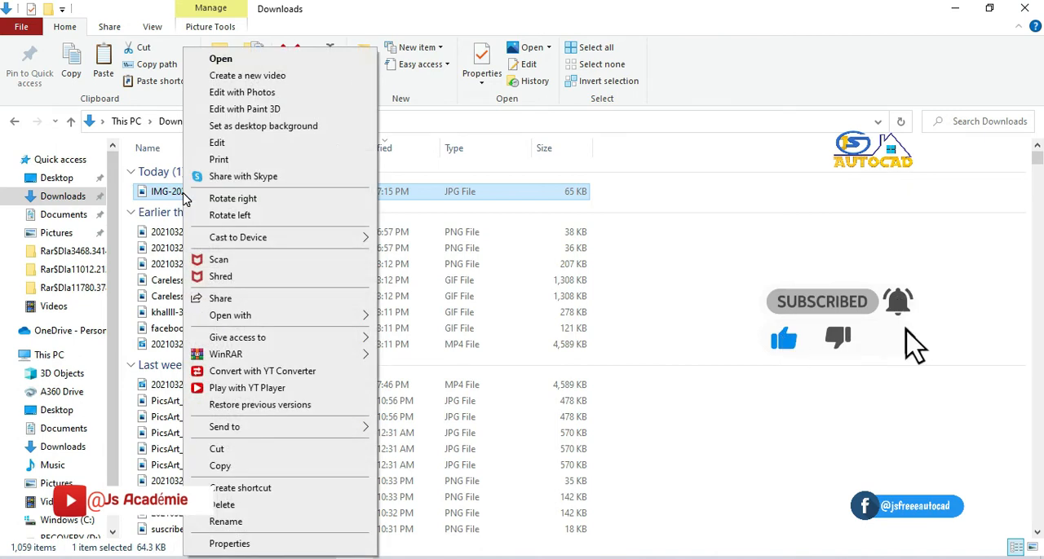
pyautogui.click(220, 466)
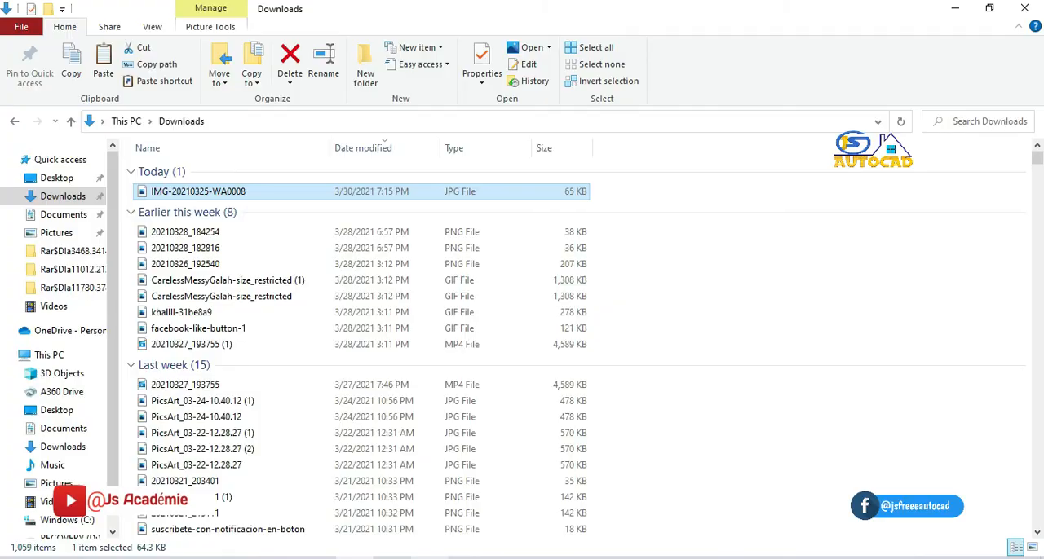
# Step: Switch back to AutoCAD and paste the copied image into the drawing at a scale factor of about 11 and 0° rotation
pyautogui.hotkey('alt', 'Tab')
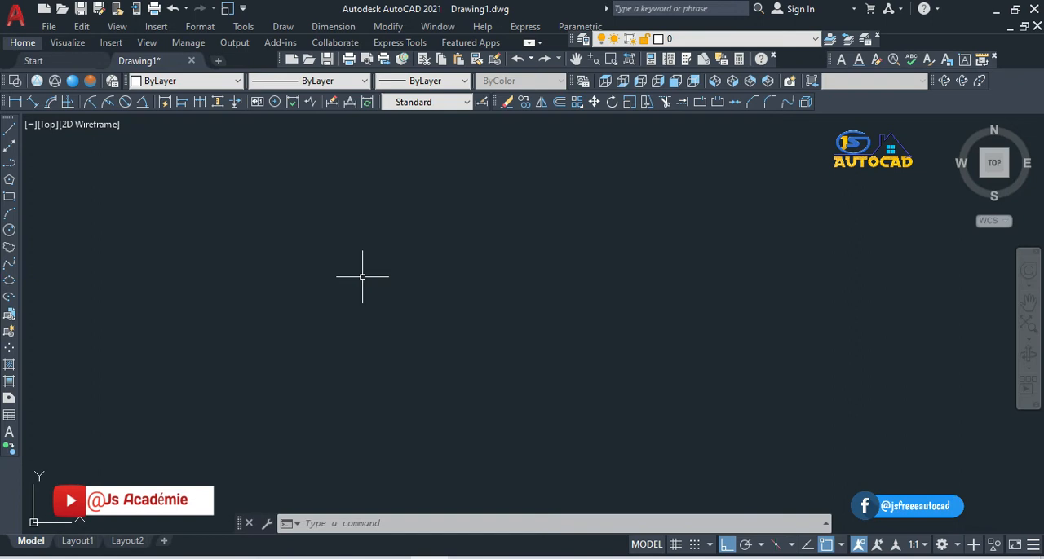
pyautogui.hotkey('ctrl', 'v')
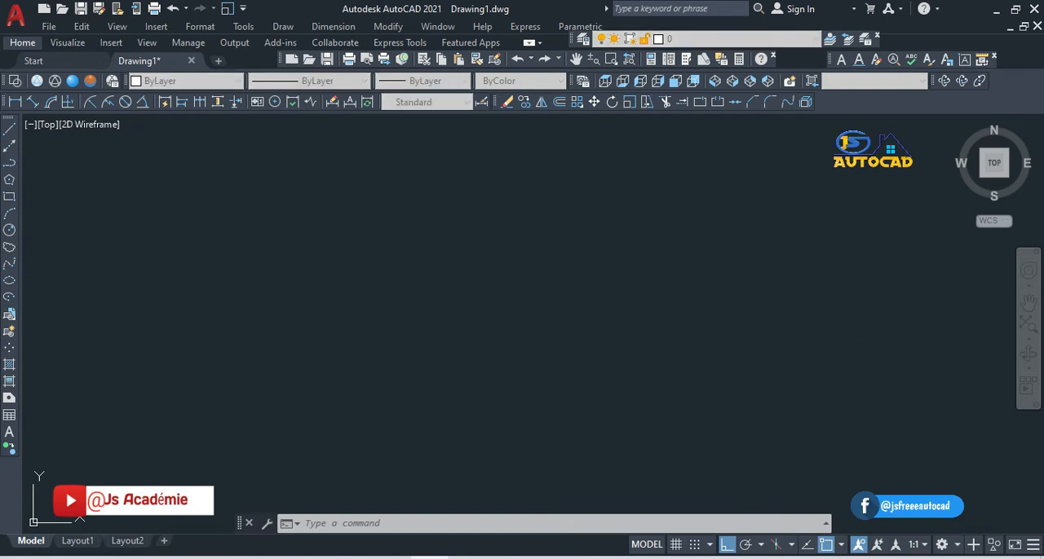
pyautogui.click(502, 285)
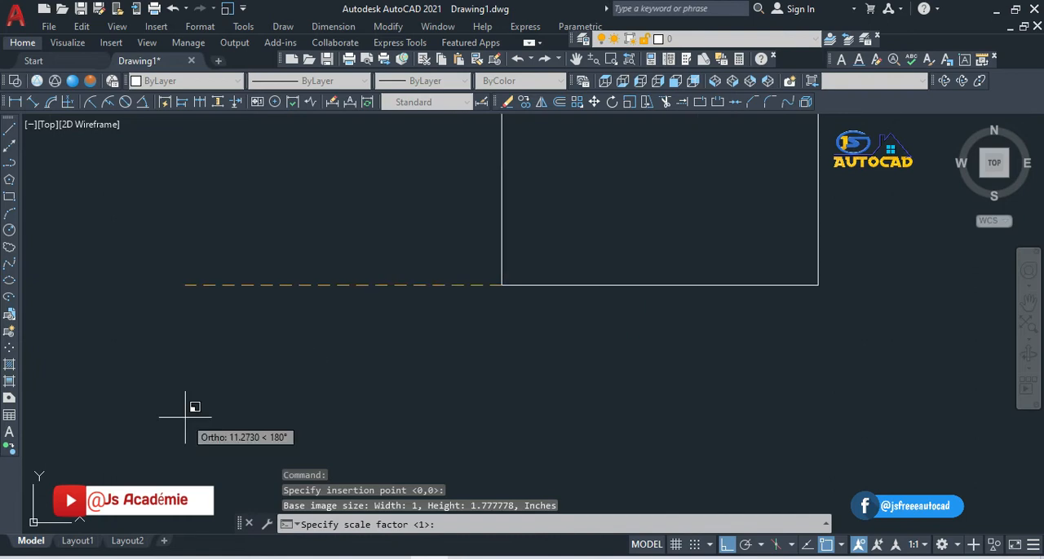
pyautogui.click(183, 379)
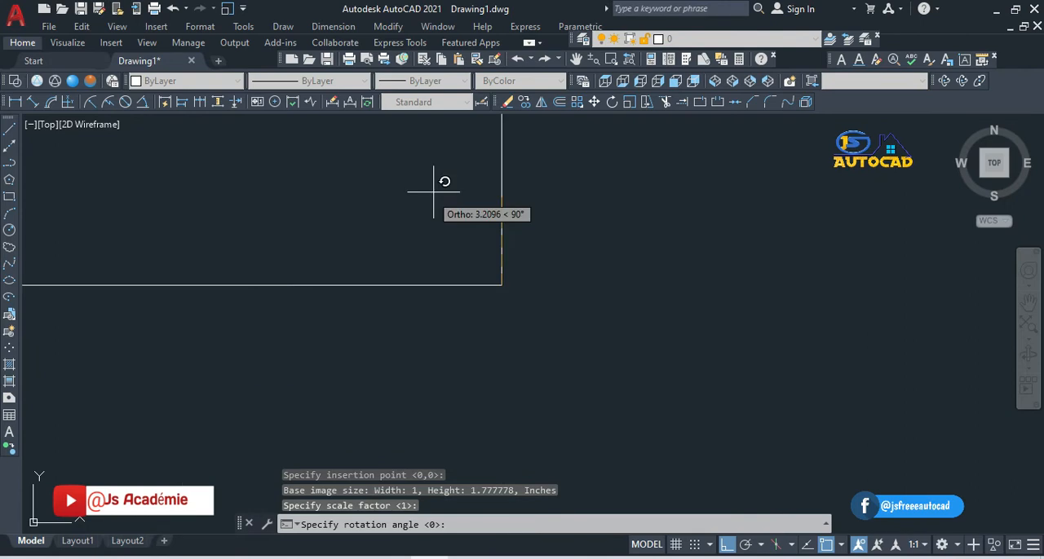
pyautogui.click(608, 355)
pyautogui.click(608, 354)
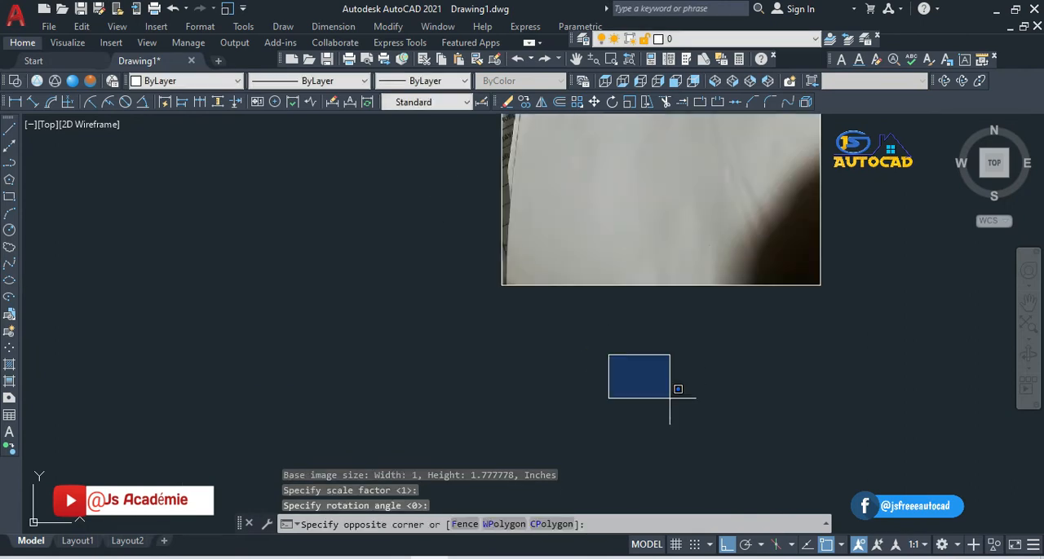
pyautogui.press('Escape')
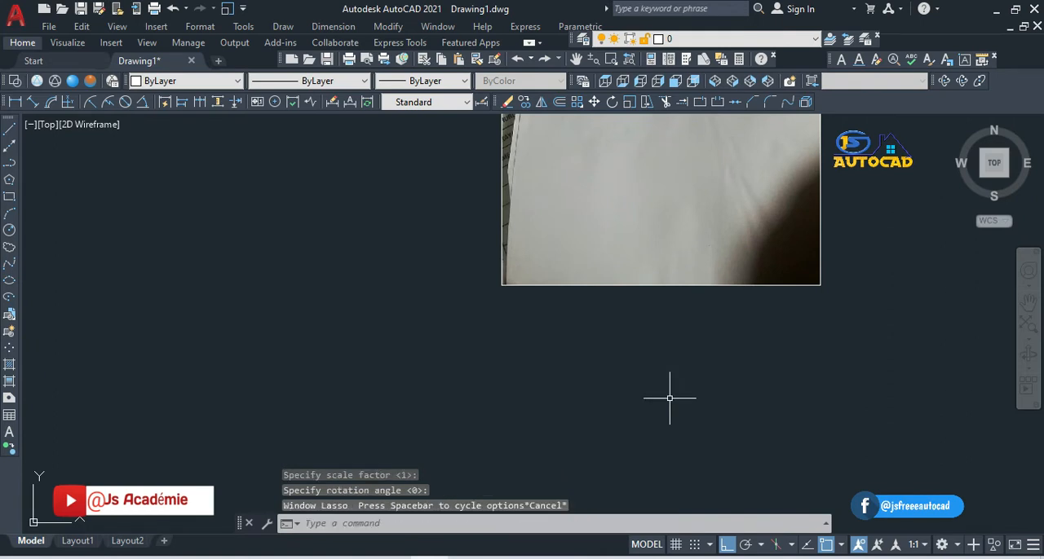
# Step: Examine the hand-drawn floor plan in the inserted image, including its dimensions and the wall, door and window details
pyautogui.click(580, 65)
pyautogui.moveTo(629, 198); pyautogui.dragTo(445, 401)
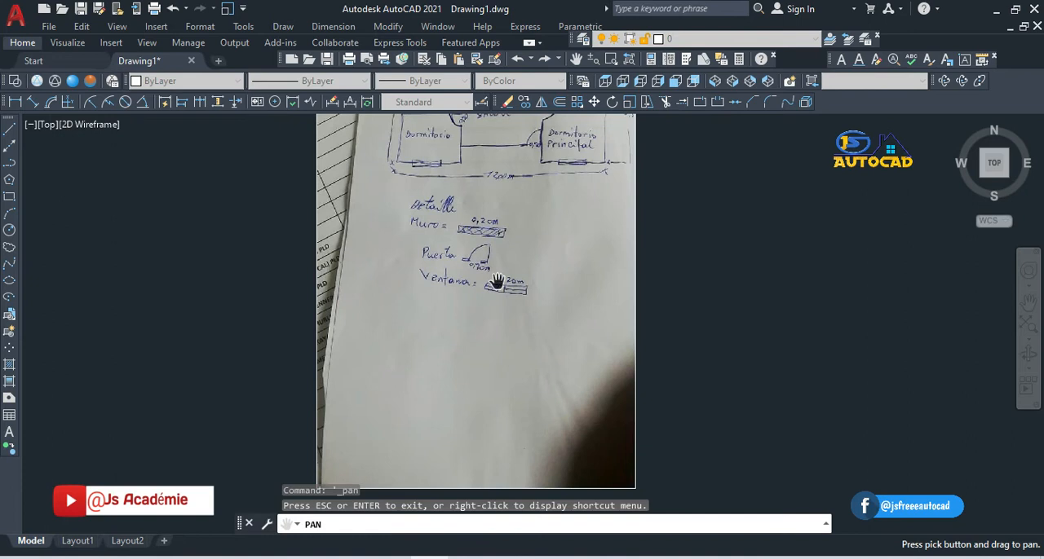
pyautogui.moveTo(497, 281)
pyautogui.mouseDown()
pyautogui.moveTo(477, 366)
pyautogui.moveTo(384, 450)
pyautogui.mouseUp()
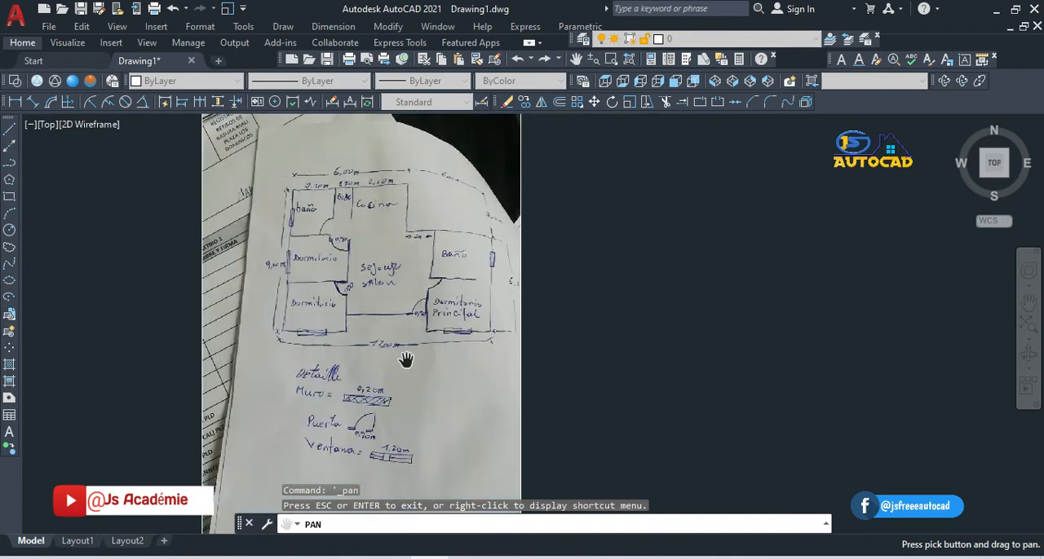
pyautogui.click(592, 59)
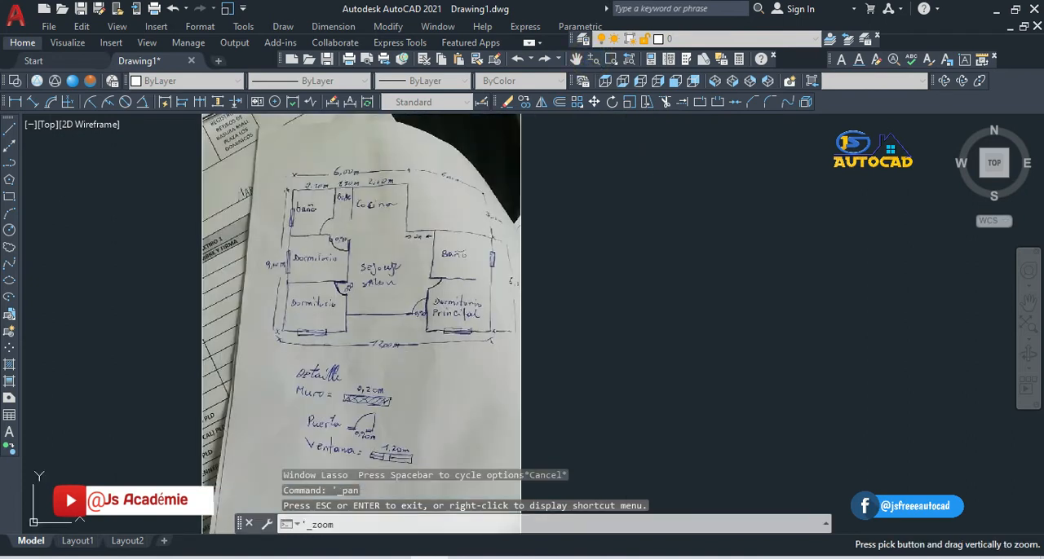
pyautogui.moveTo(541, 206)
pyautogui.mouseDown()
pyautogui.moveTo(466, 329)
pyautogui.moveTo(562, 143)
pyautogui.mouseUp()
pyautogui.moveTo(433, 276); pyautogui.dragTo(466, 221)
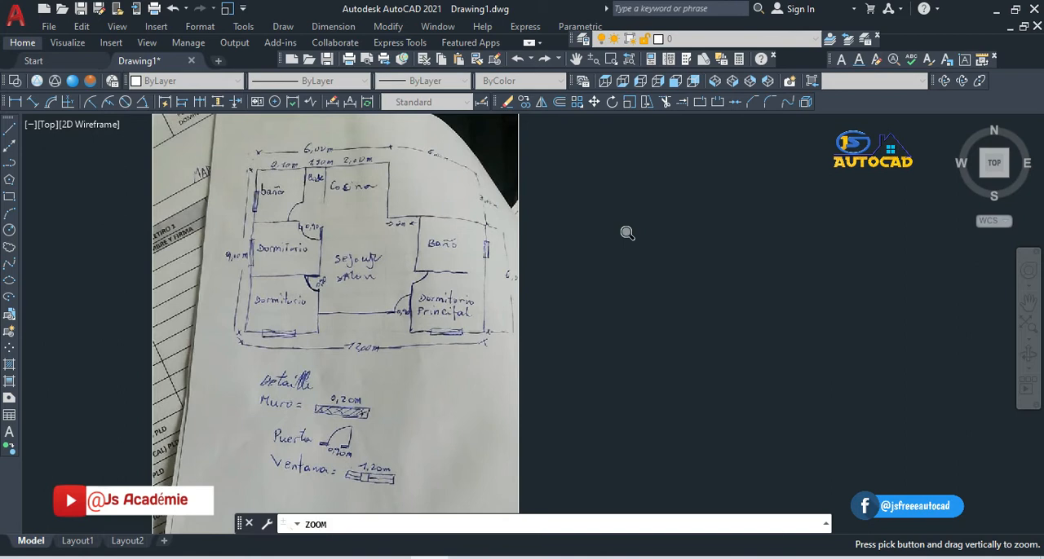
pyautogui.press('Escape')
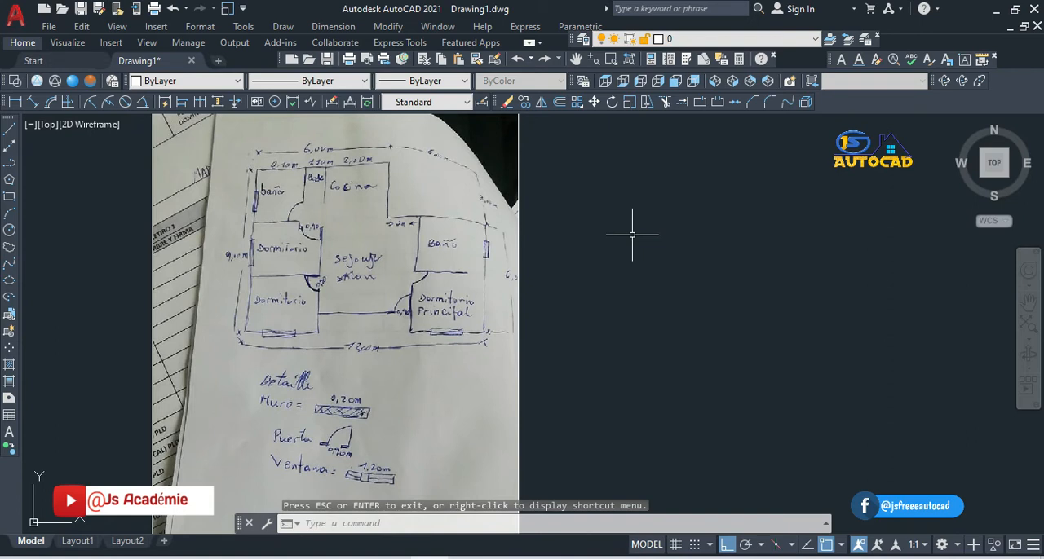
pyautogui.click(577, 59)
pyautogui.moveTo(333, 217); pyautogui.dragTo(193, 239)
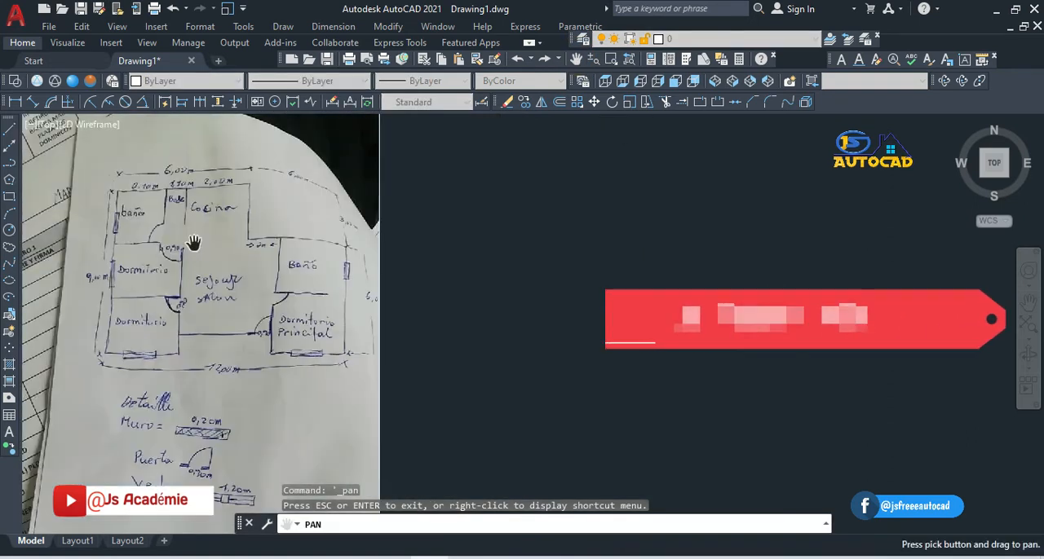
pyautogui.press('Escape')
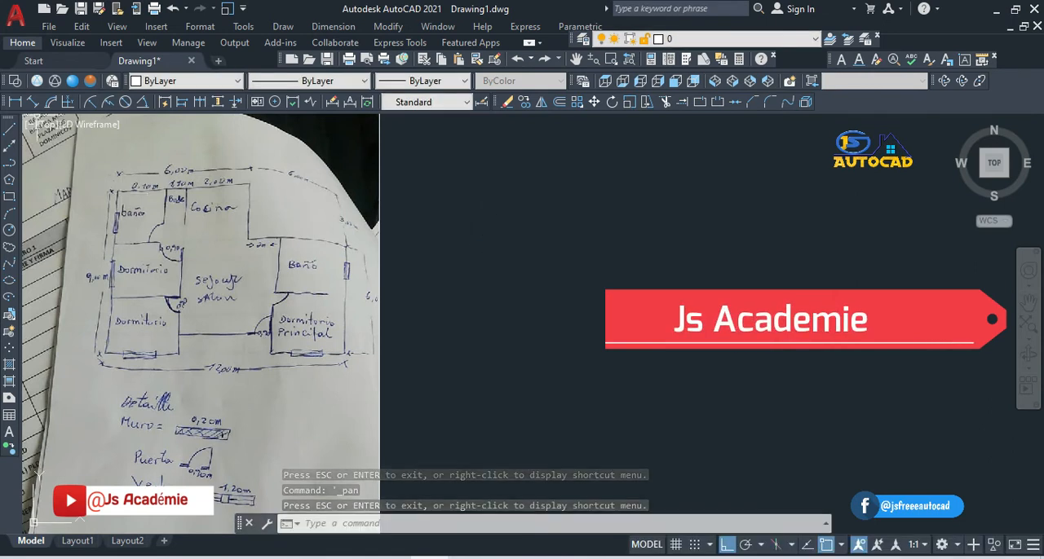
# Step: Split the model space into three vertical viewports
pyautogui.click(33, 127)
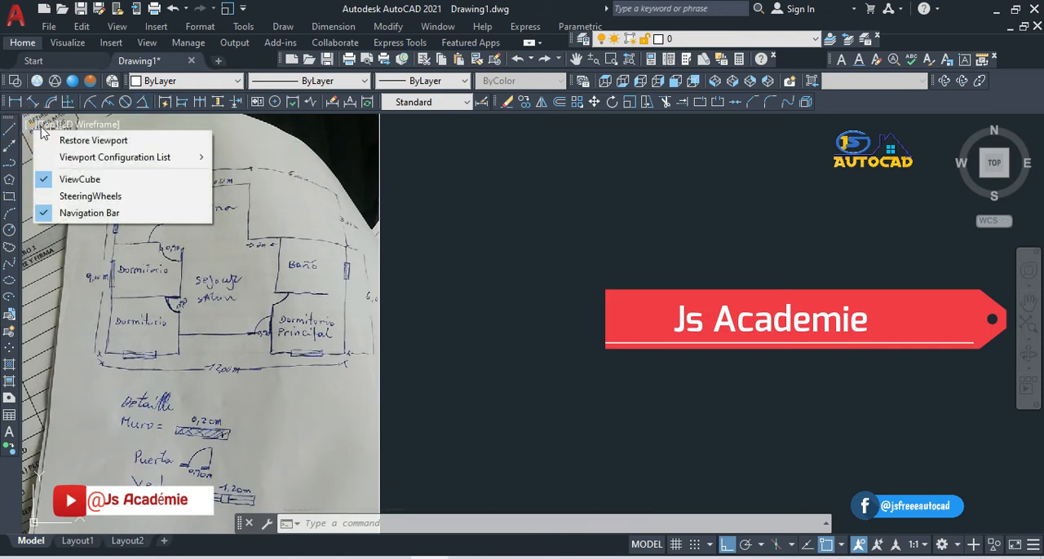
pyautogui.moveTo(87, 159)
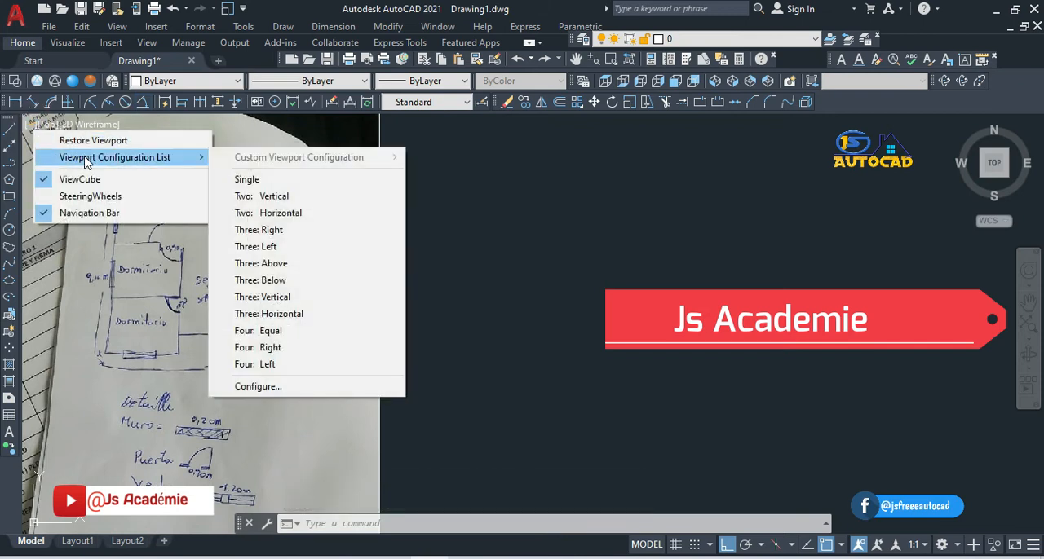
pyautogui.click(266, 299)
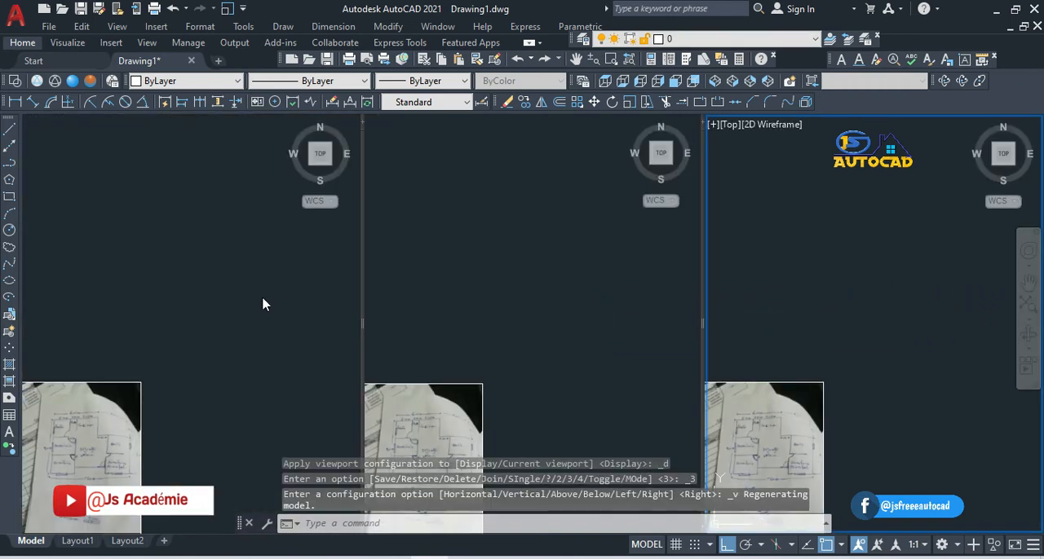
# Step: Frame the whole floor plan sketch and its details in the first viewport, and make the middle viewport current
pyautogui.click(86, 436)
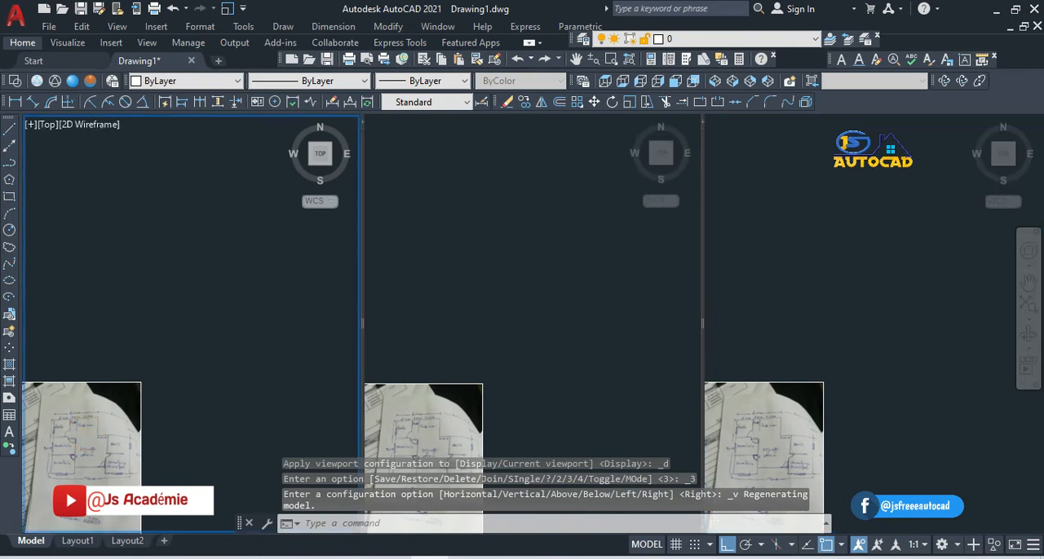
pyautogui.click(575, 59)
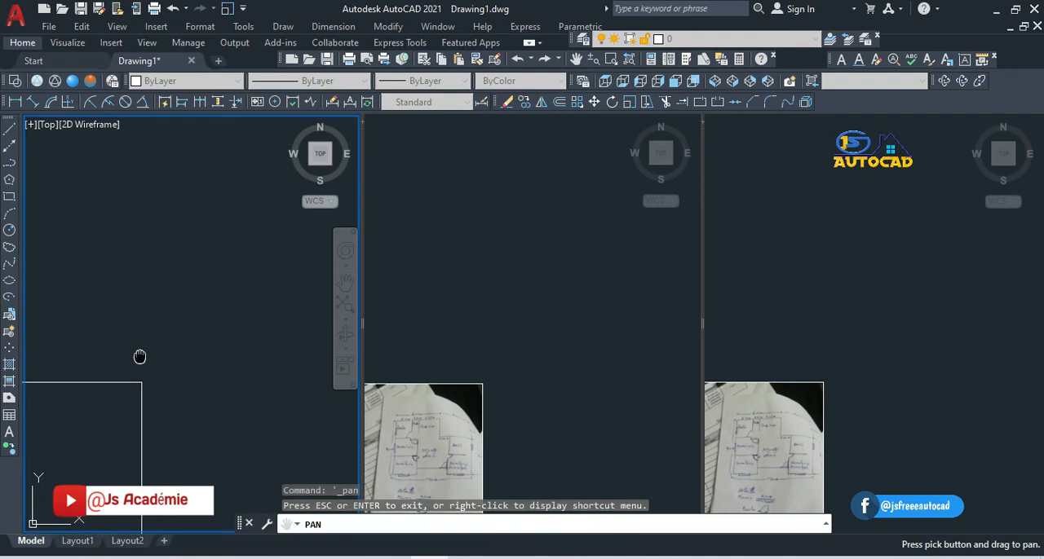
pyautogui.moveTo(140, 356); pyautogui.dragTo(287, 203)
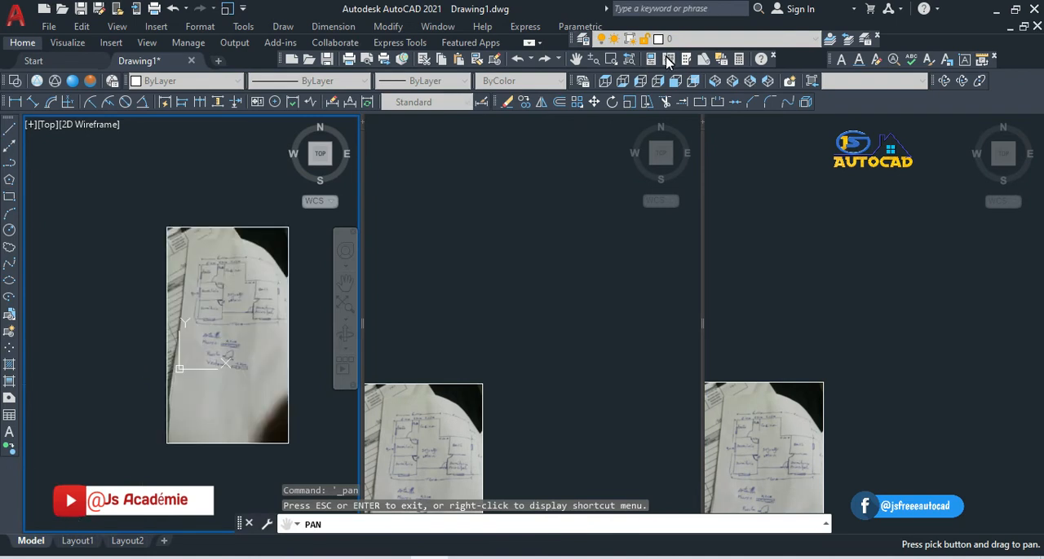
pyautogui.click(593, 59)
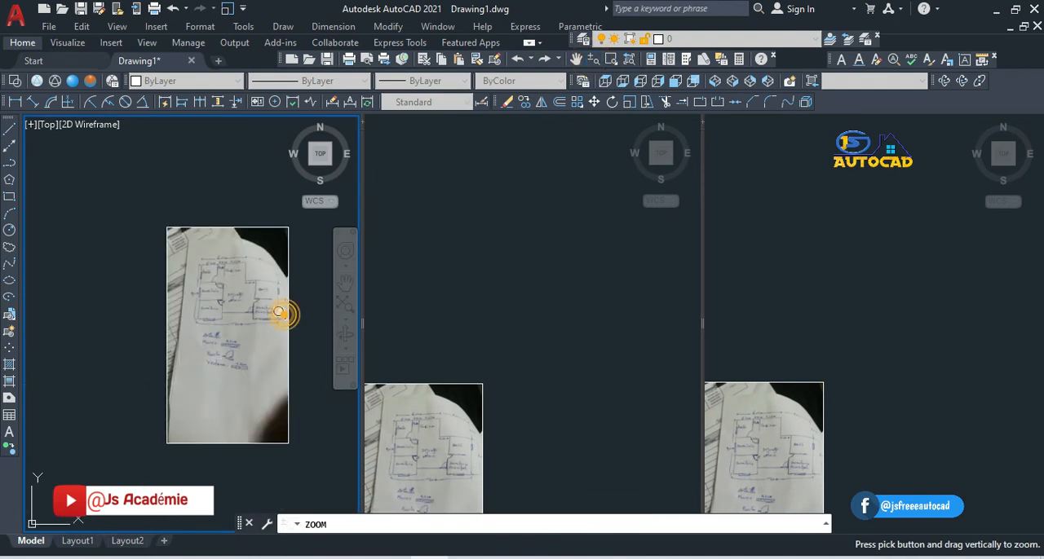
pyautogui.moveTo(279, 313); pyautogui.dragTo(291, 237)
pyautogui.moveTo(174, 378); pyautogui.dragTo(239, 185)
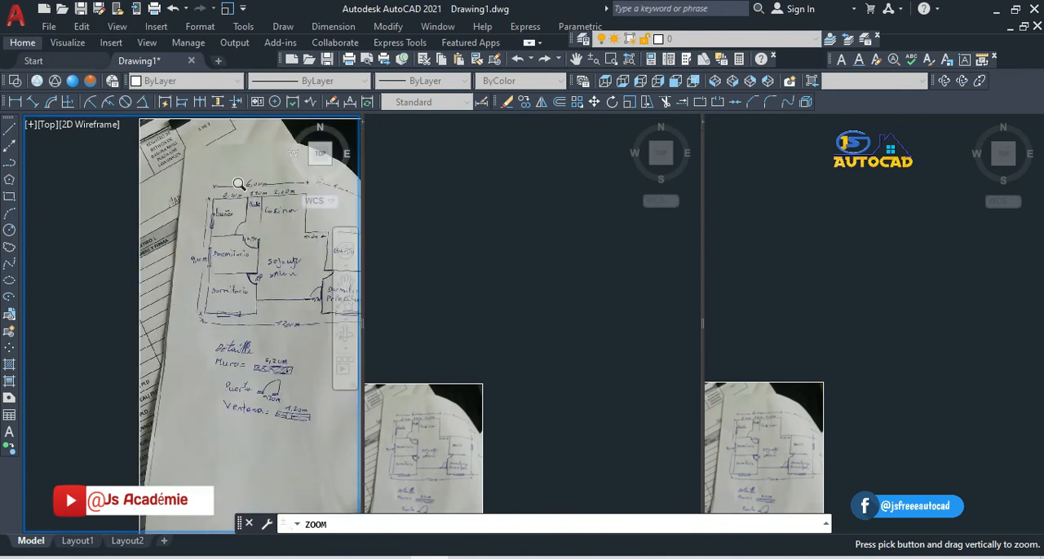
pyautogui.moveTo(221, 326); pyautogui.dragTo(241, 234)
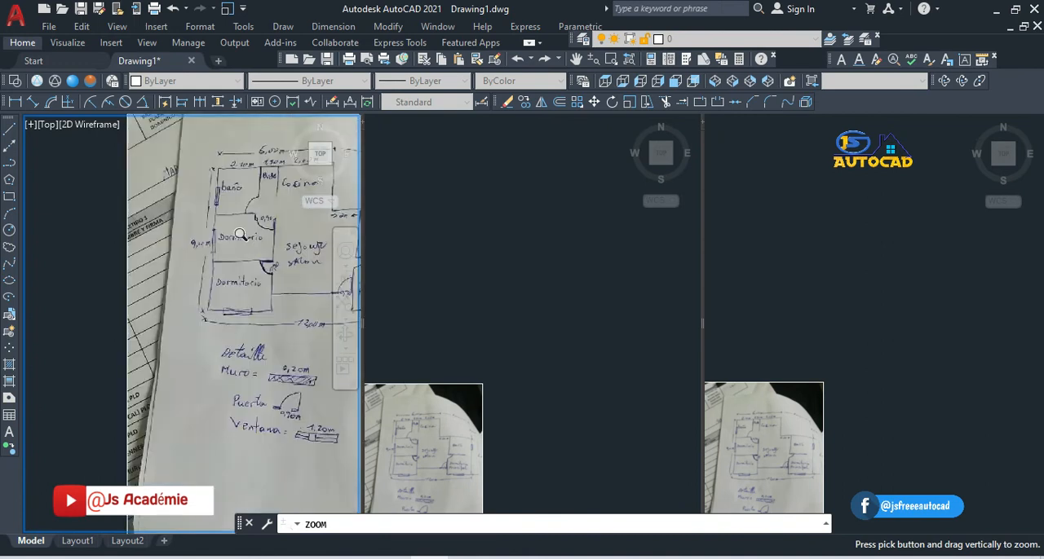
pyautogui.click(577, 63)
pyautogui.moveTo(198, 343)
pyautogui.mouseDown()
pyautogui.moveTo(88, 366)
pyautogui.moveTo(99, 371)
pyautogui.mouseUp()
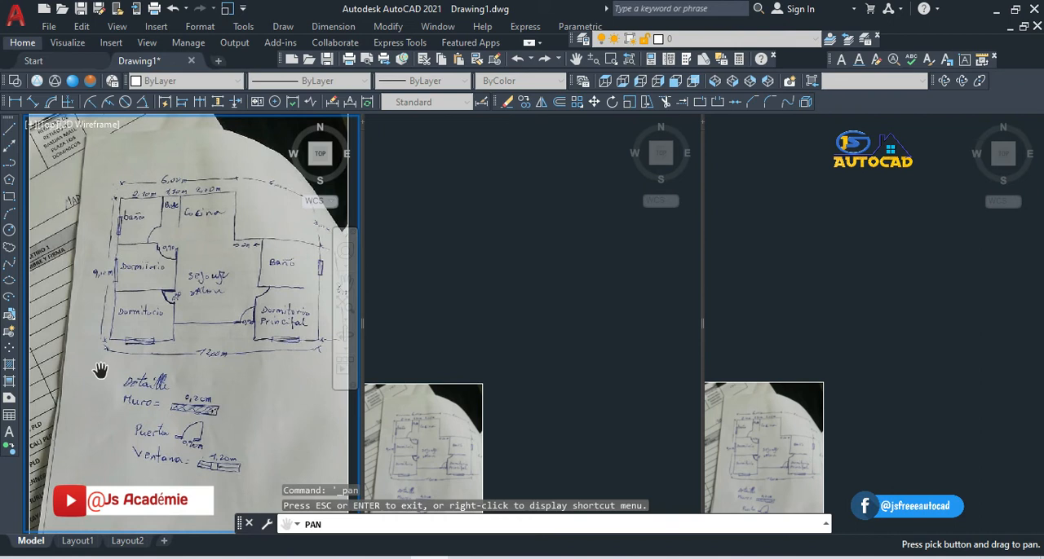
pyautogui.press('Escape')
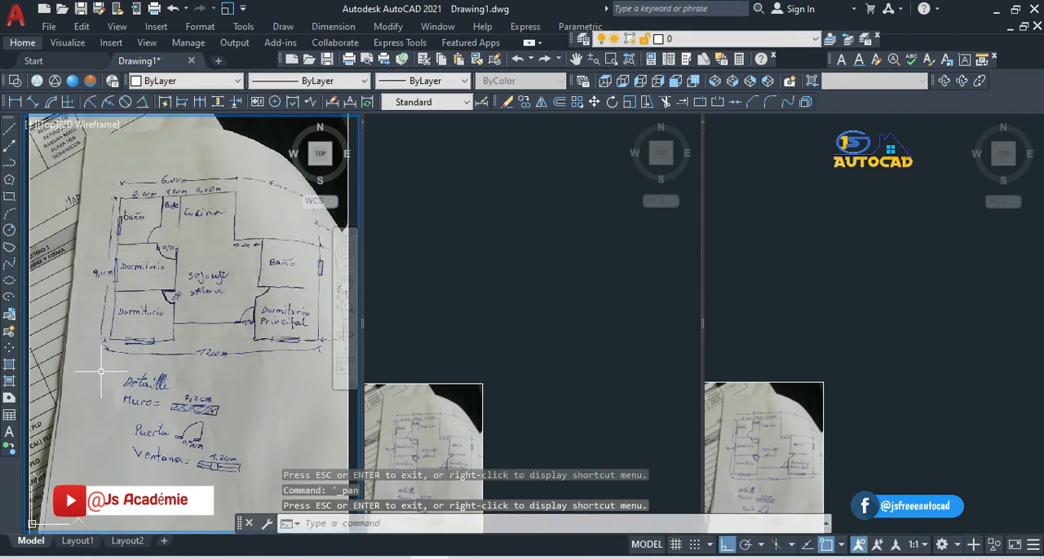
pyautogui.click(426, 409)
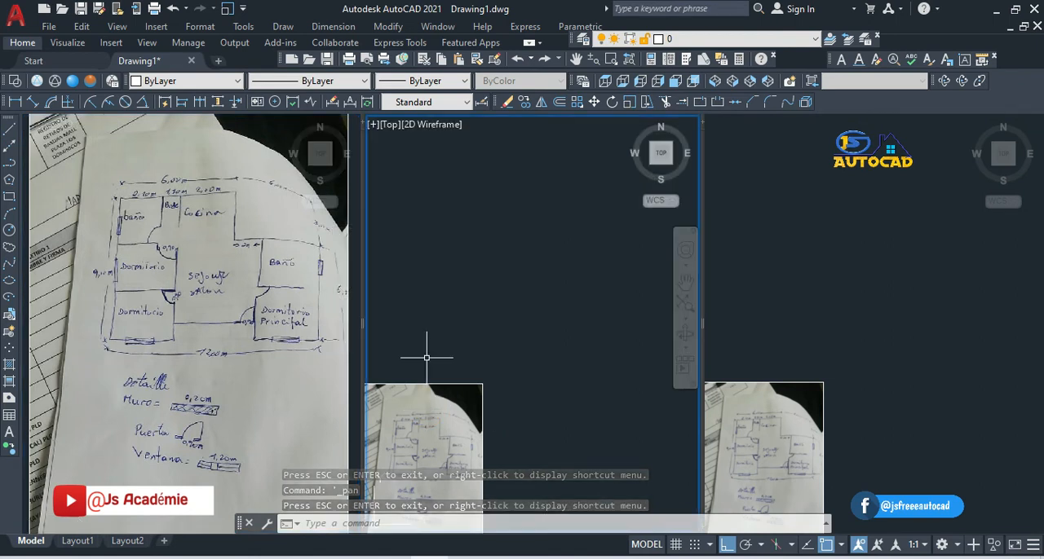
pyautogui.click(433, 389)
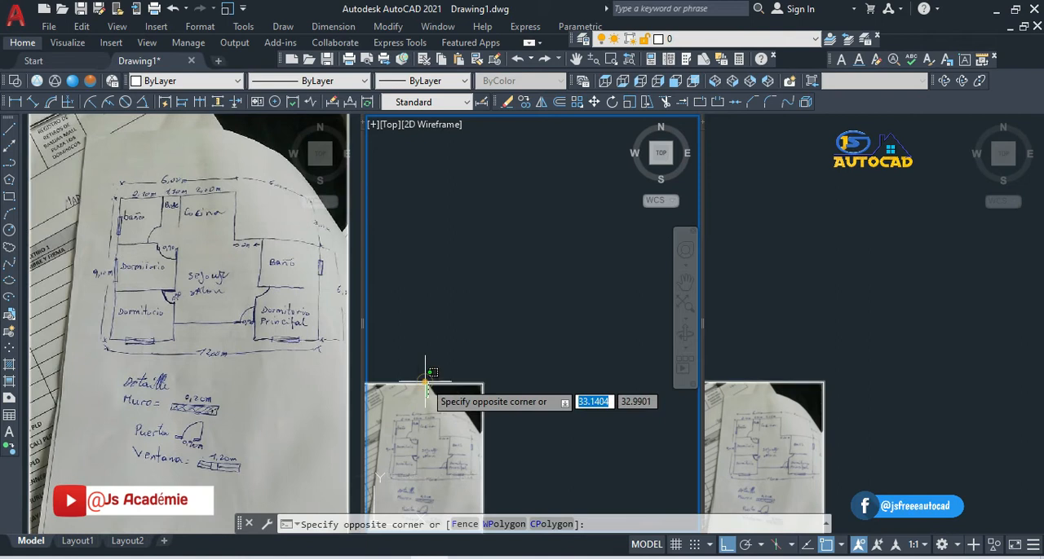
pyautogui.click(426, 373)
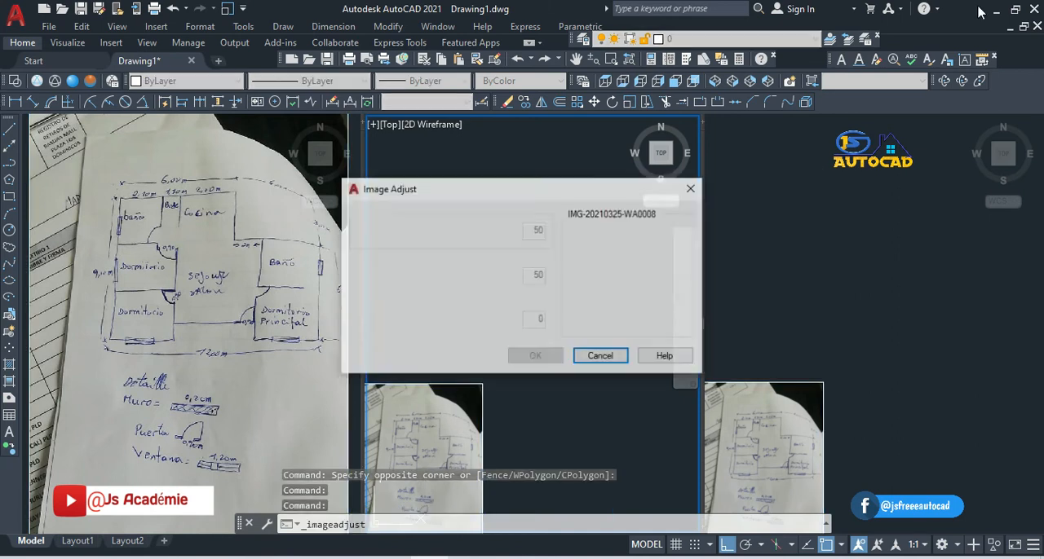
pyautogui.click(691, 189)
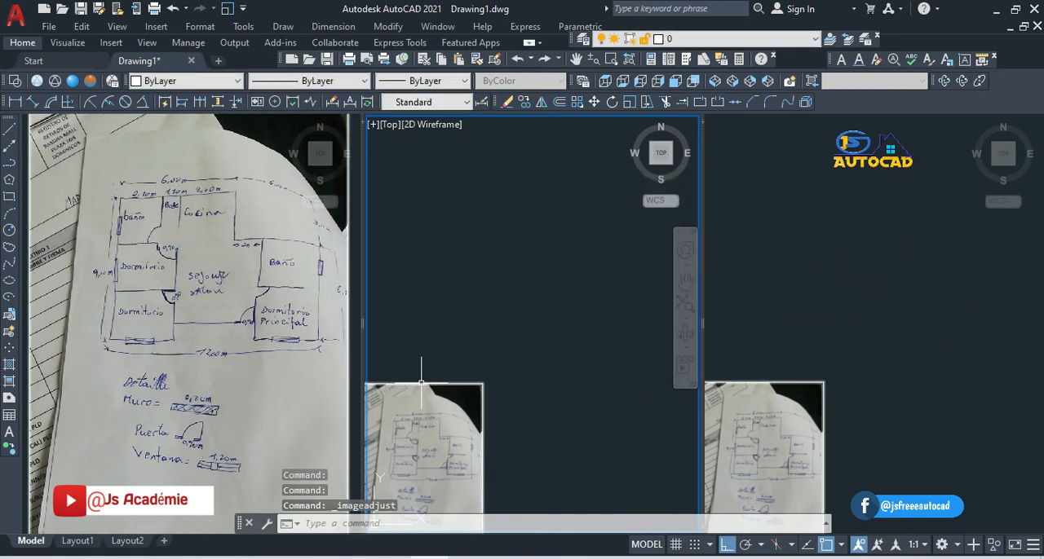
pyautogui.click(421, 381)
pyautogui.click(421, 382)
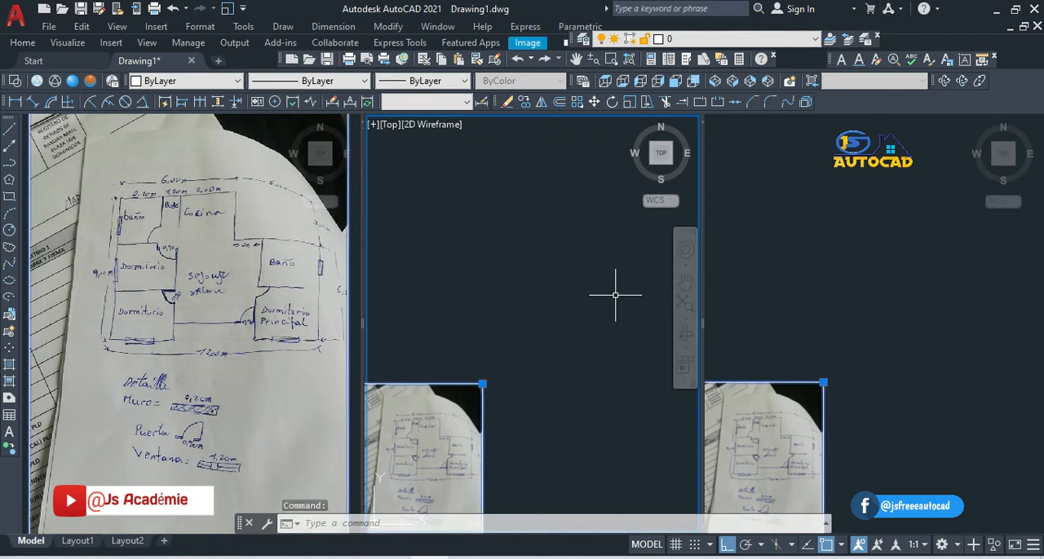
pyautogui.press('Escape')
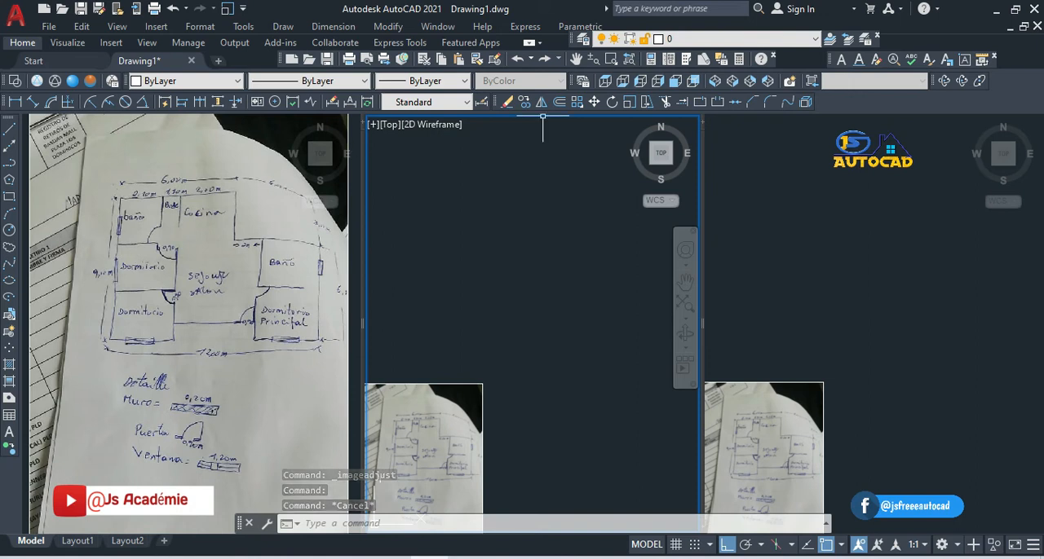
# Step: Set the third viewport to the SW Isometric view and make the first viewport current
pyautogui.click(784, 166)
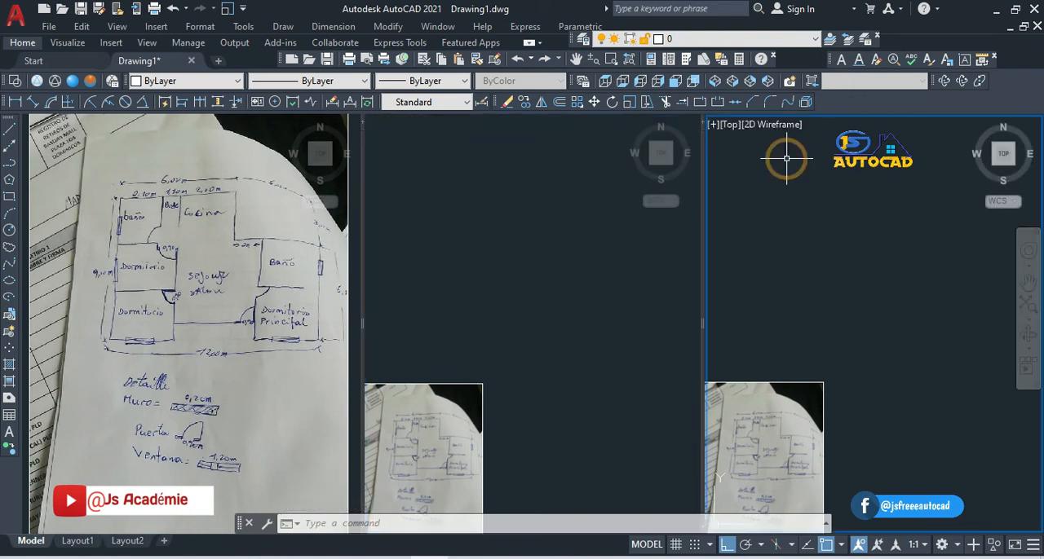
pyautogui.click(730, 127)
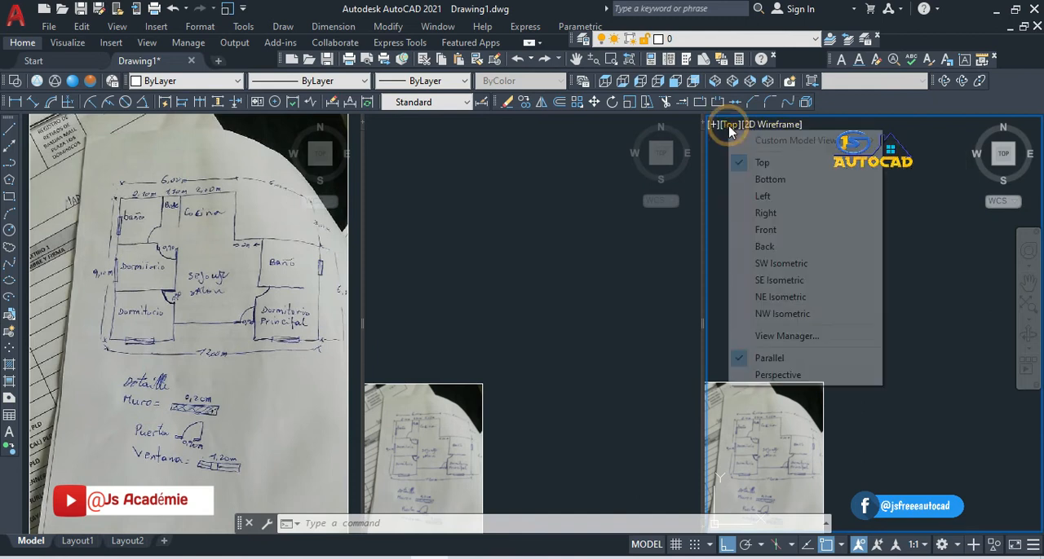
pyautogui.click(747, 263)
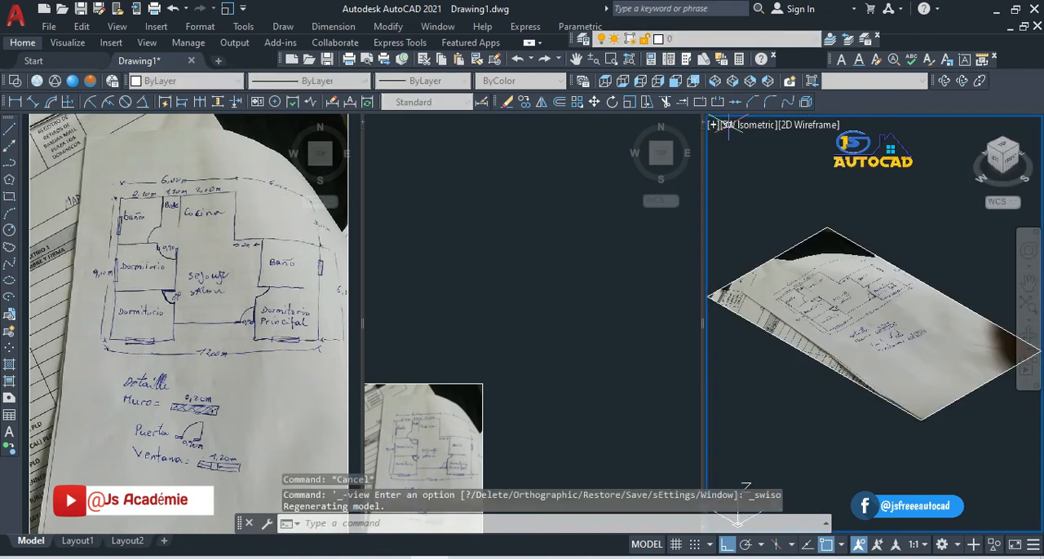
pyautogui.click(168, 148)
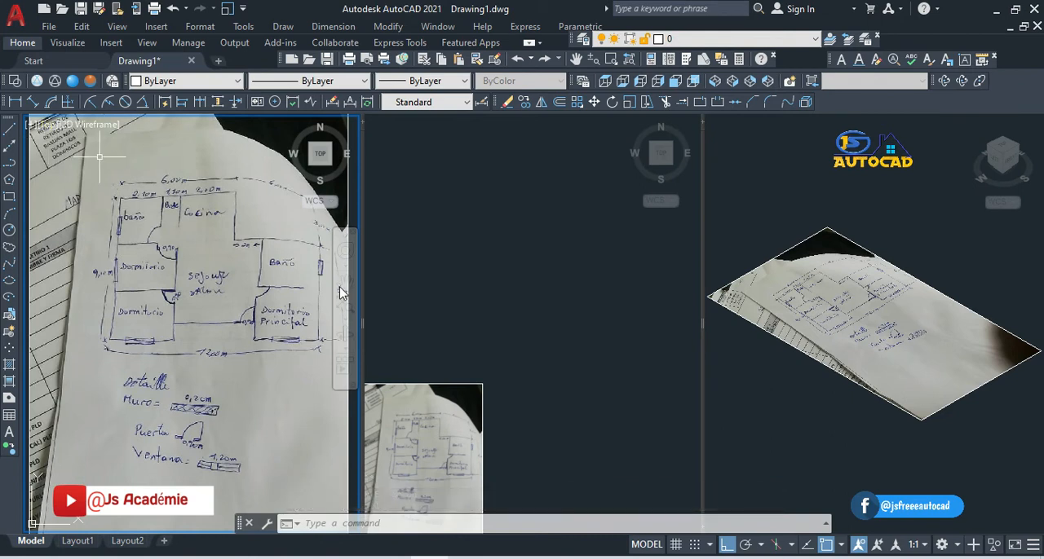
# Step: Make the middle viewport current and zoom it out in real time until the whole inserted image fits
pyautogui.click(432, 395)
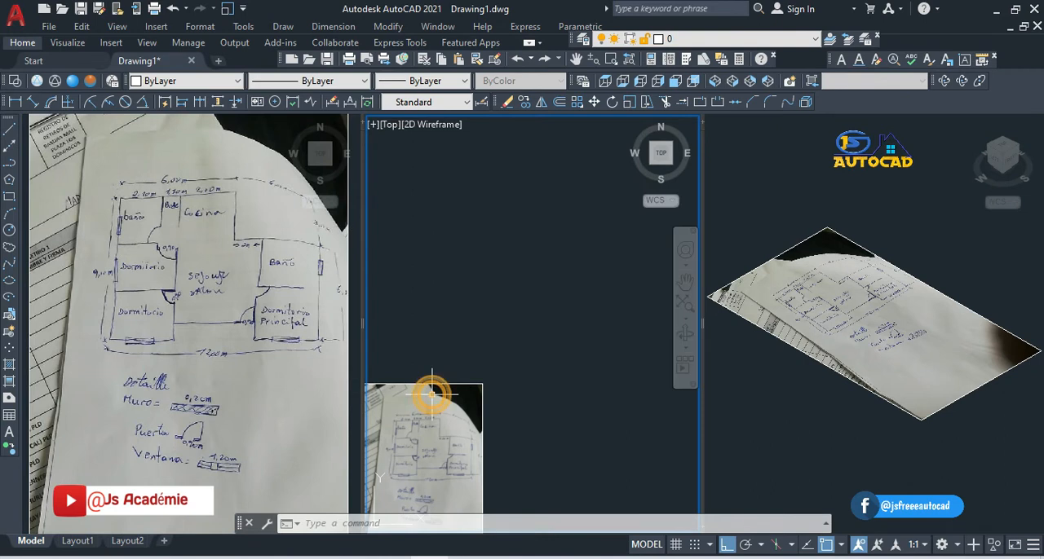
pyautogui.click(428, 383)
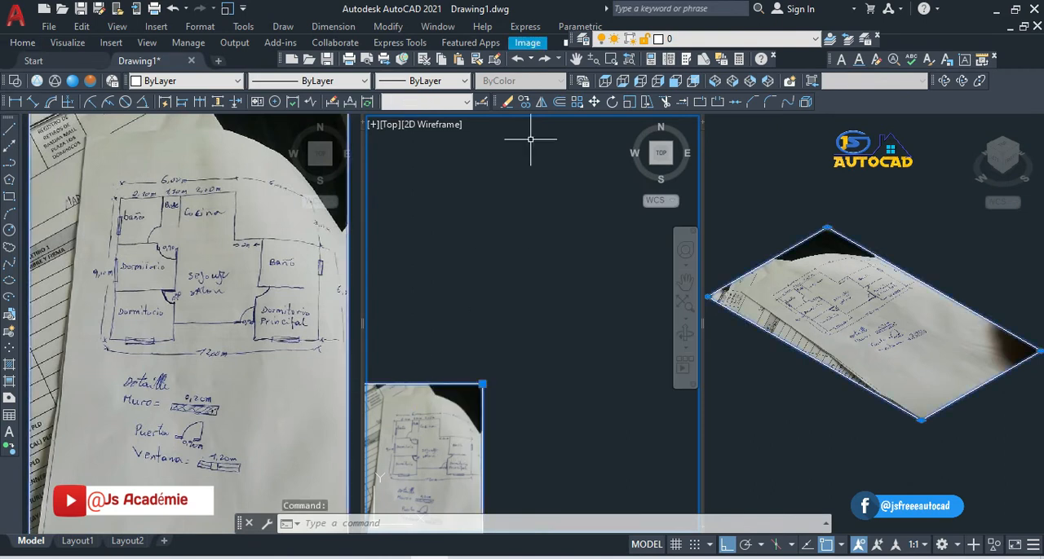
pyautogui.click(592, 59)
pyautogui.moveTo(189, 251); pyautogui.dragTo(189, 371)
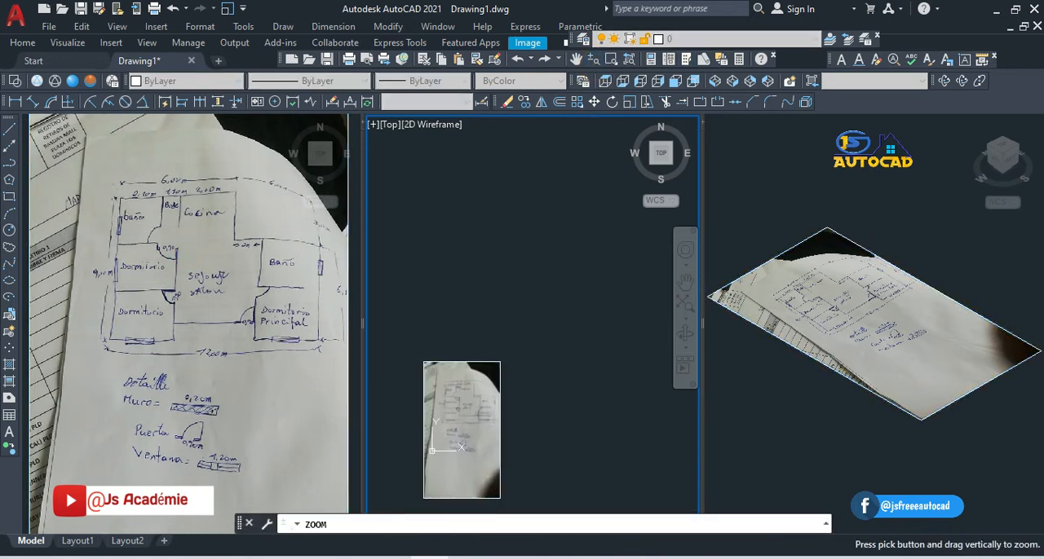
pyautogui.moveTo(470, 201); pyautogui.dragTo(496, 302)
pyautogui.press('Escape')
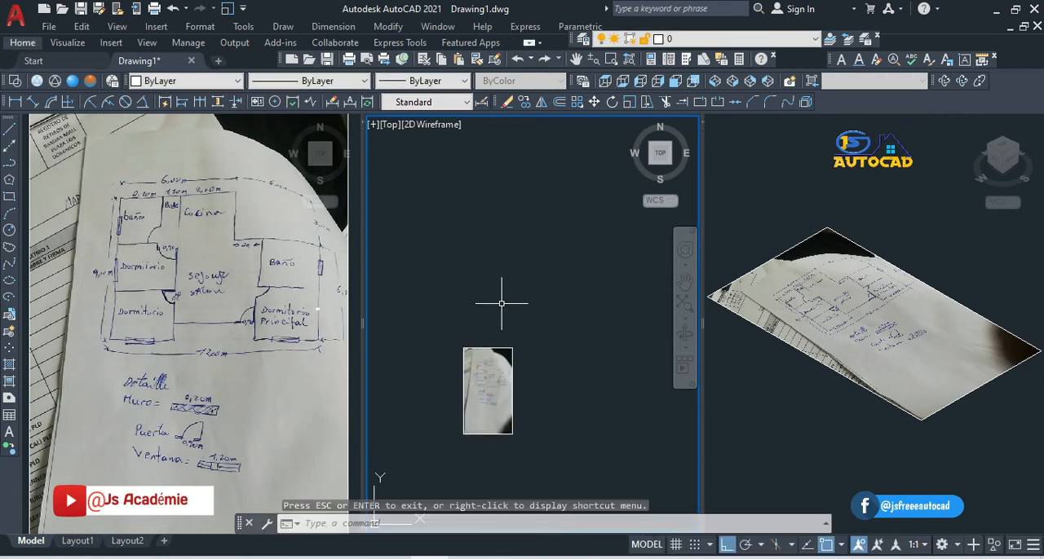
# Step: Erase the inserted image from the middle viewport and undo the erasure
pyautogui.click(490, 348)
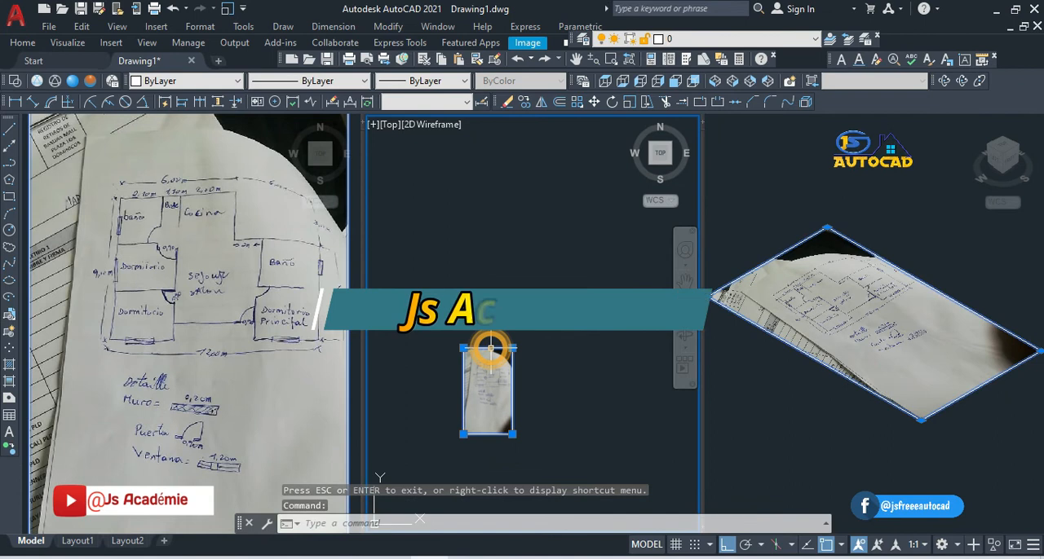
pyautogui.click(508, 104)
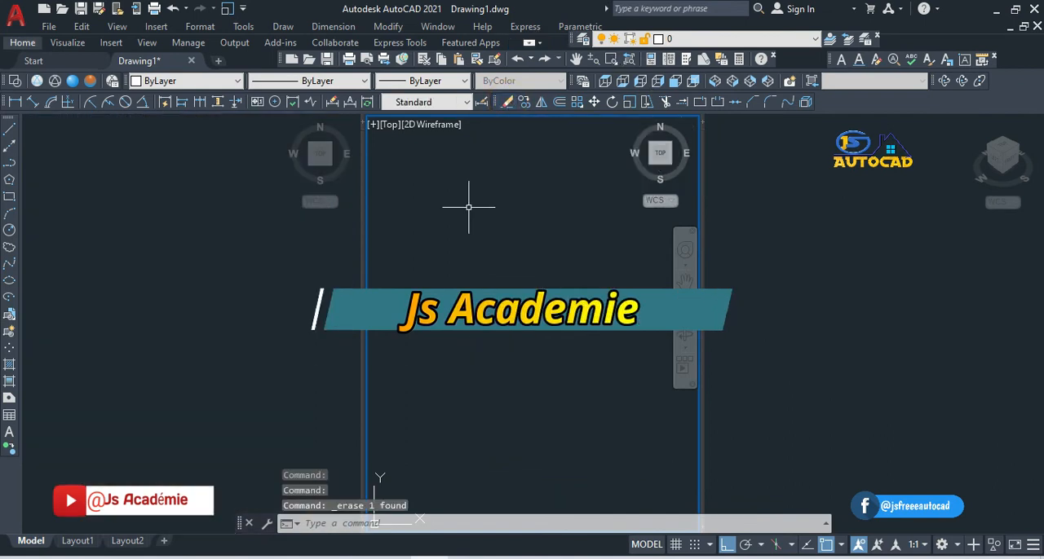
pyautogui.hotkey('ctrl', 'z')
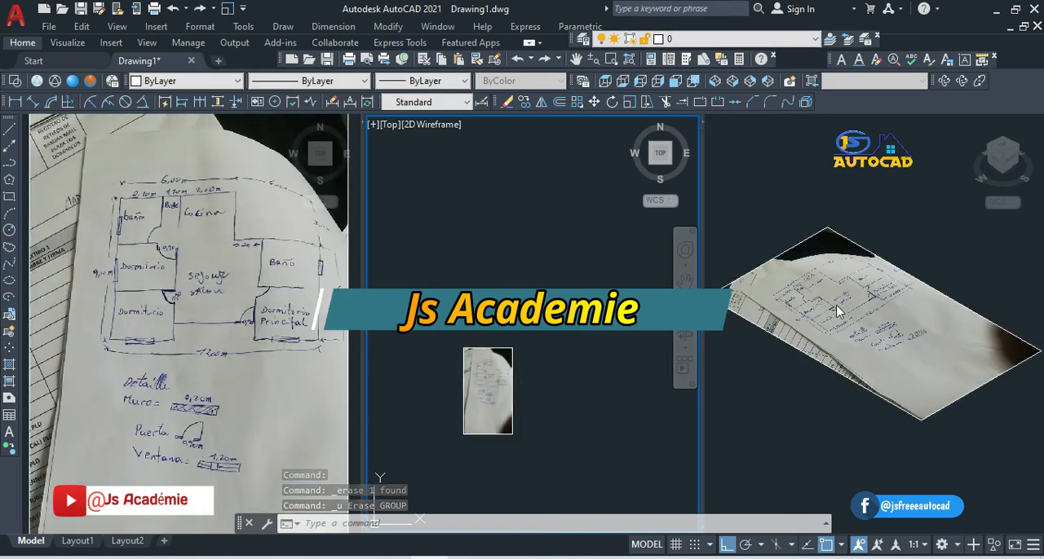
# Step: Zoom the middle viewport out further, and zoom out the first viewport to show the entire photographed sketch
pyautogui.click(593, 59)
pyautogui.moveTo(262, 216); pyautogui.dragTo(263, 306)
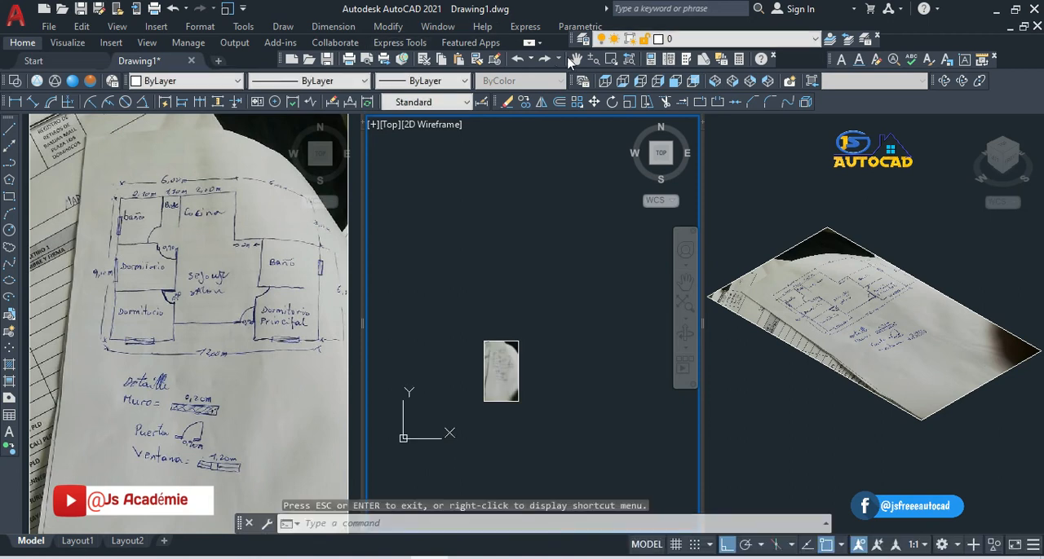
pyautogui.click(110, 148)
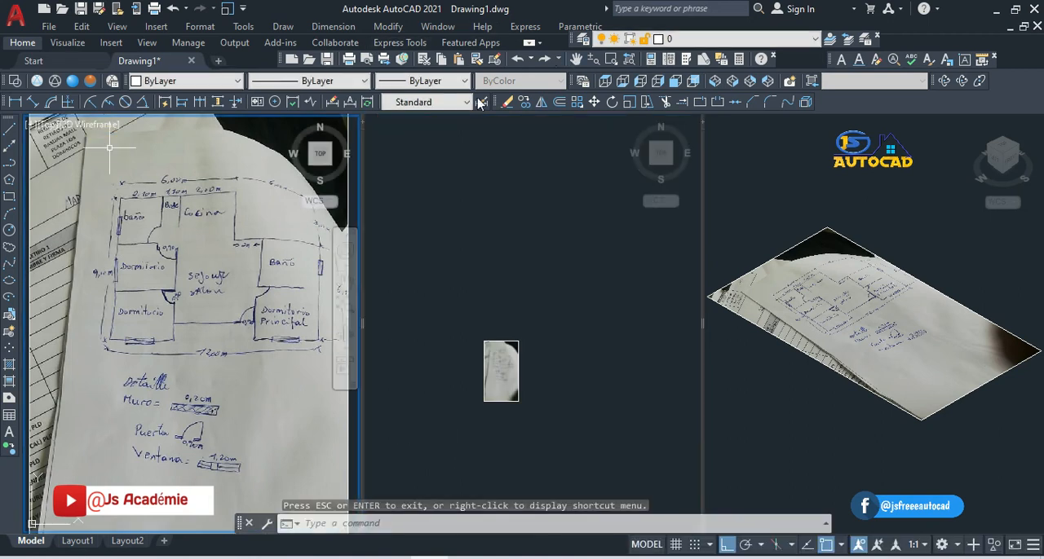
pyautogui.click(593, 59)
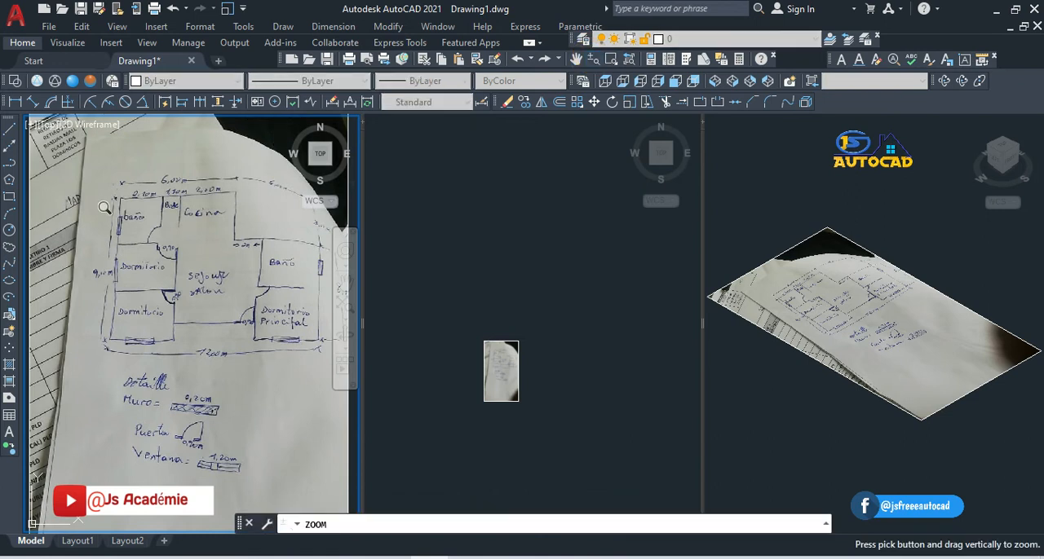
pyautogui.moveTo(146, 197); pyautogui.dragTo(114, 411)
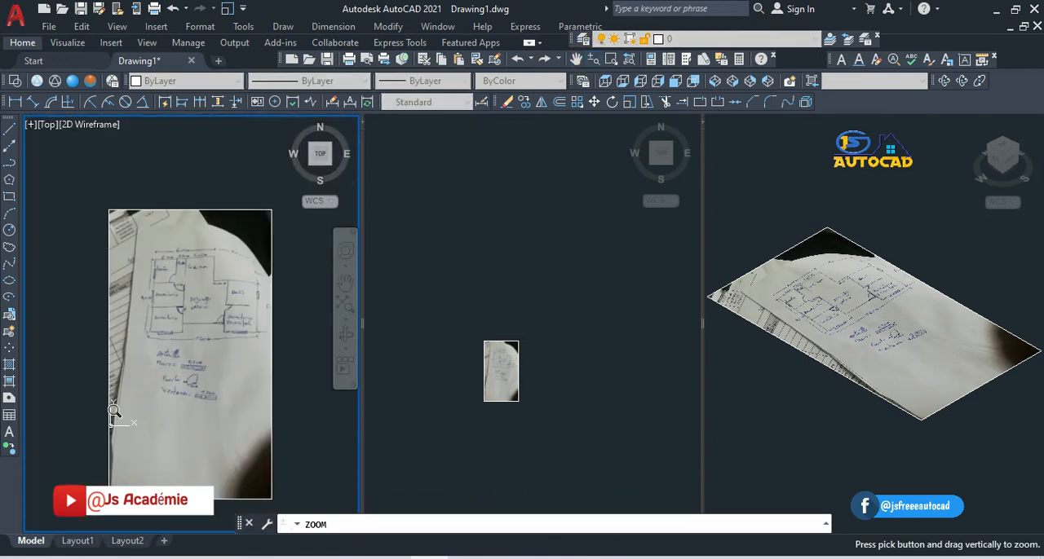
pyautogui.press('Escape')
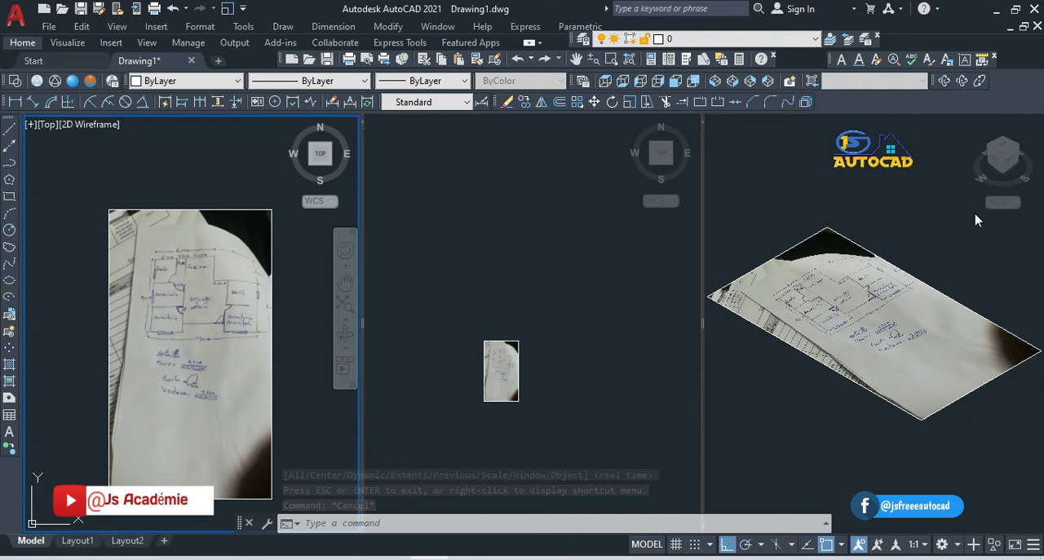
# Step: Apply the Hidden visual style to the SW Isometric viewport
pyautogui.click(848, 245)
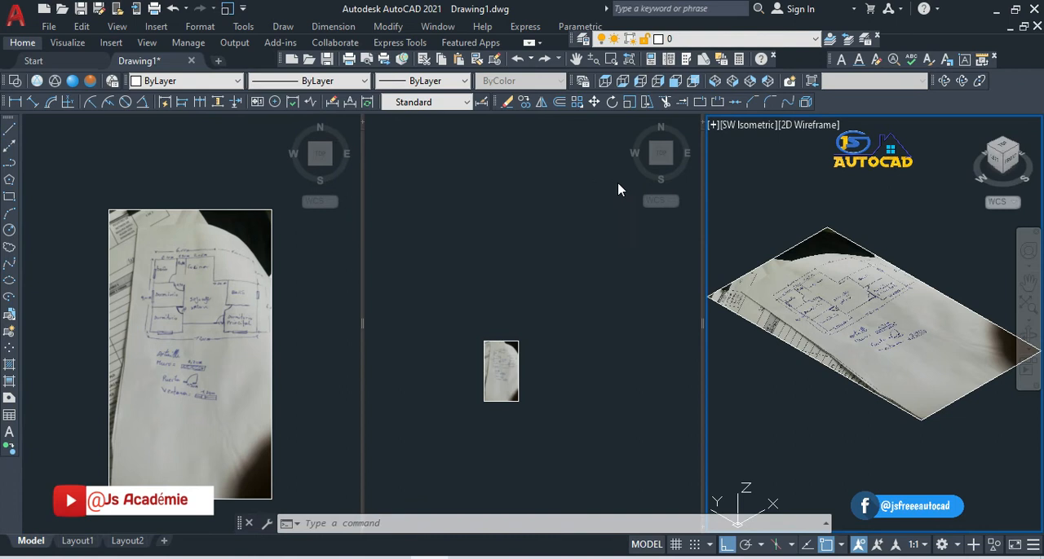
pyautogui.click(816, 129)
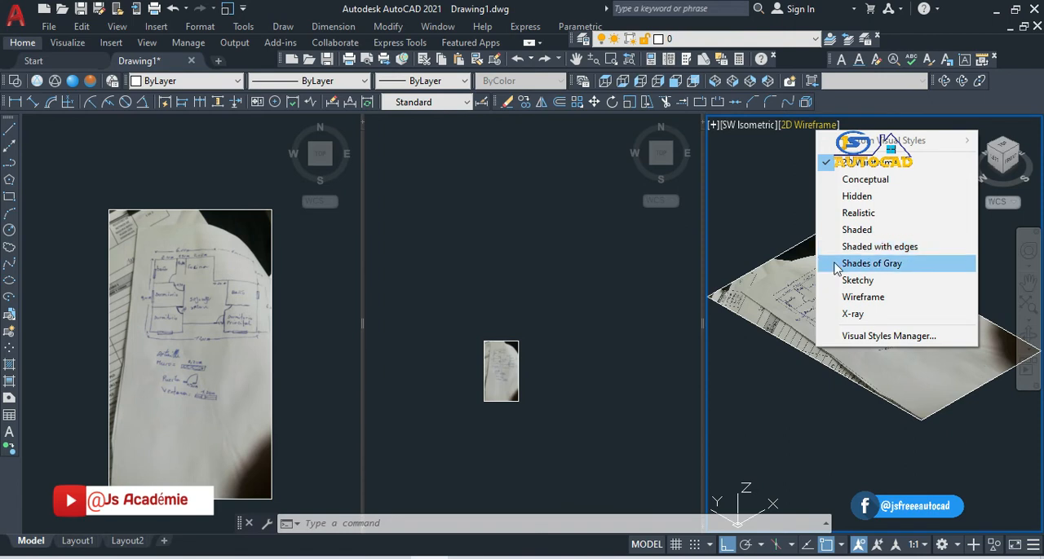
pyautogui.click(837, 198)
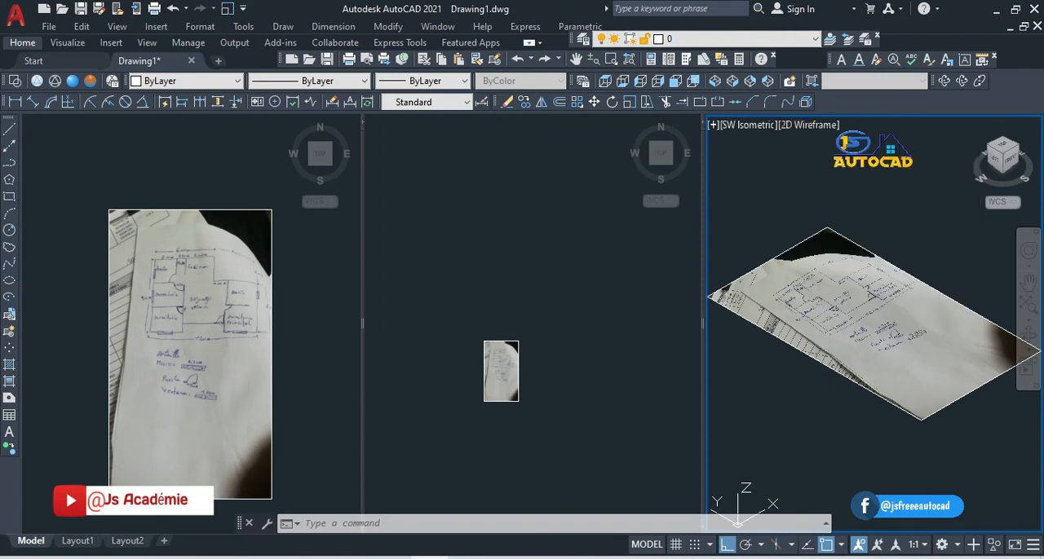
# Step: Set the middle viewport to the Left view with the Shaded visual style
pyautogui.click(450, 164)
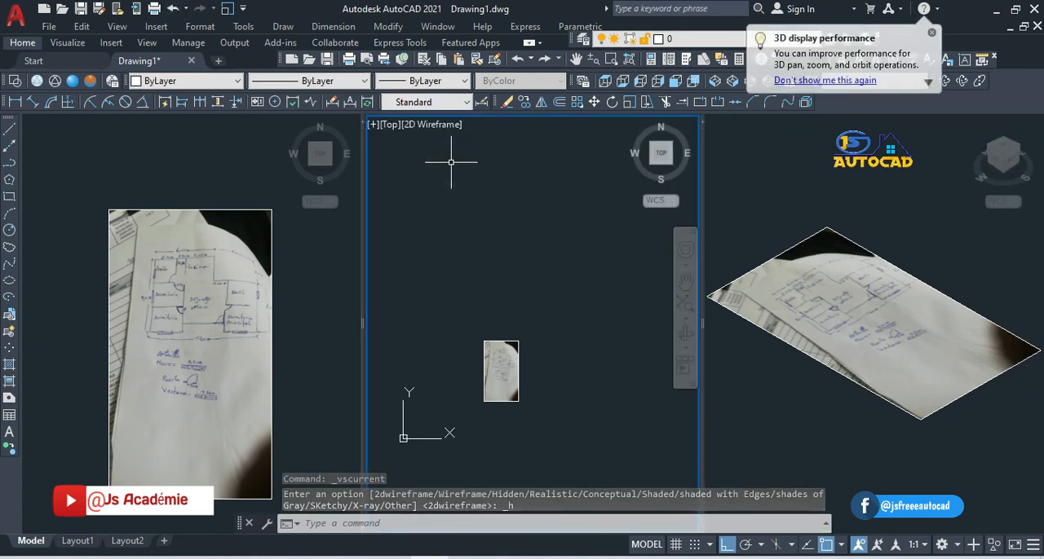
pyautogui.click(389, 126)
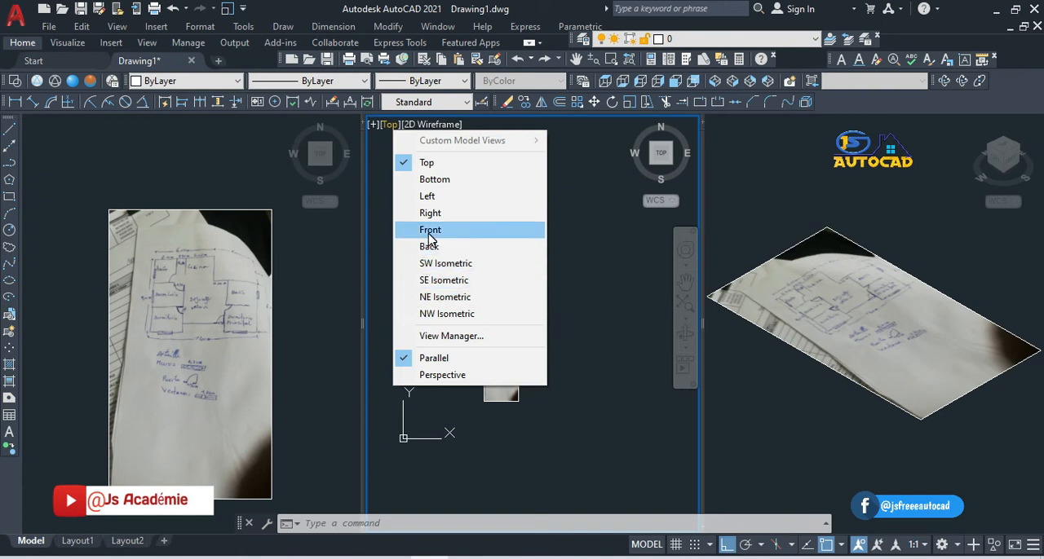
pyautogui.click(427, 197)
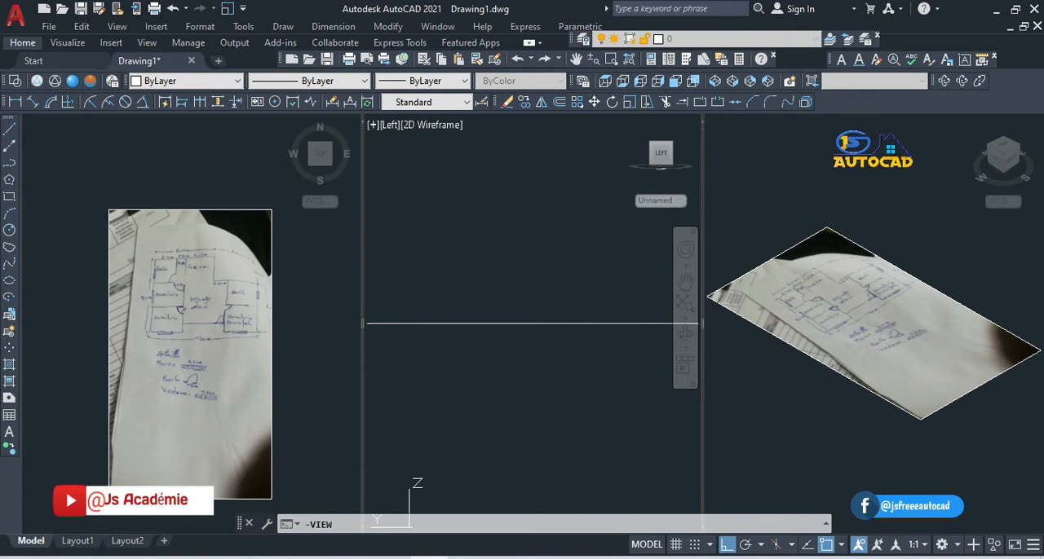
pyautogui.click(415, 125)
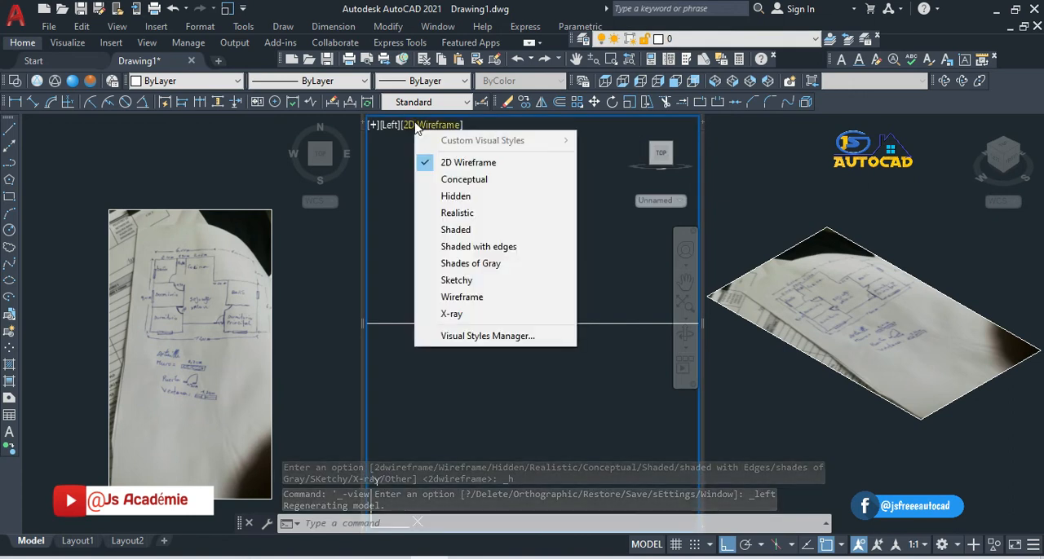
pyautogui.click(432, 233)
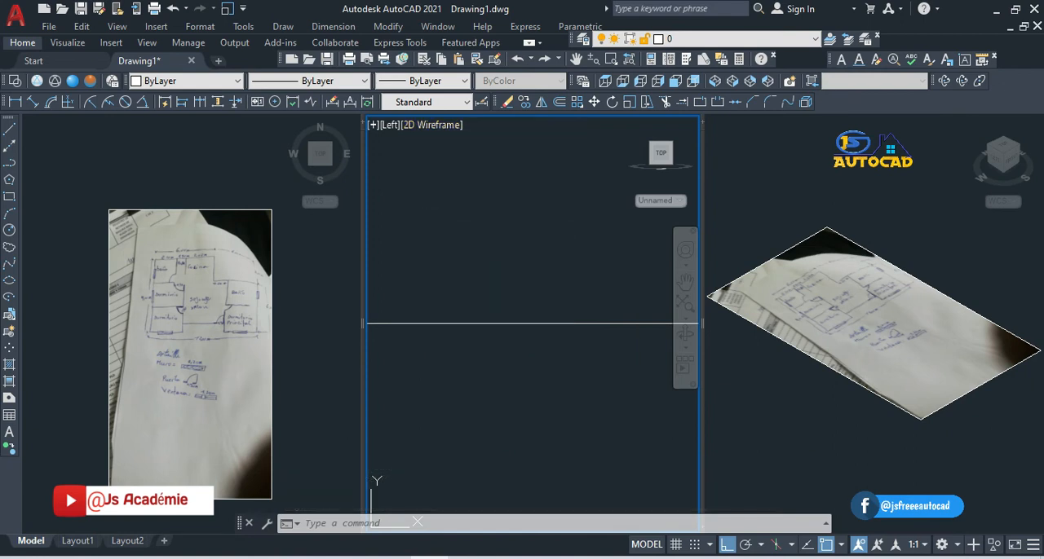
# Step: Make each of the three viewports current in turn and check how the selected image appears across them
pyautogui.click(188, 252)
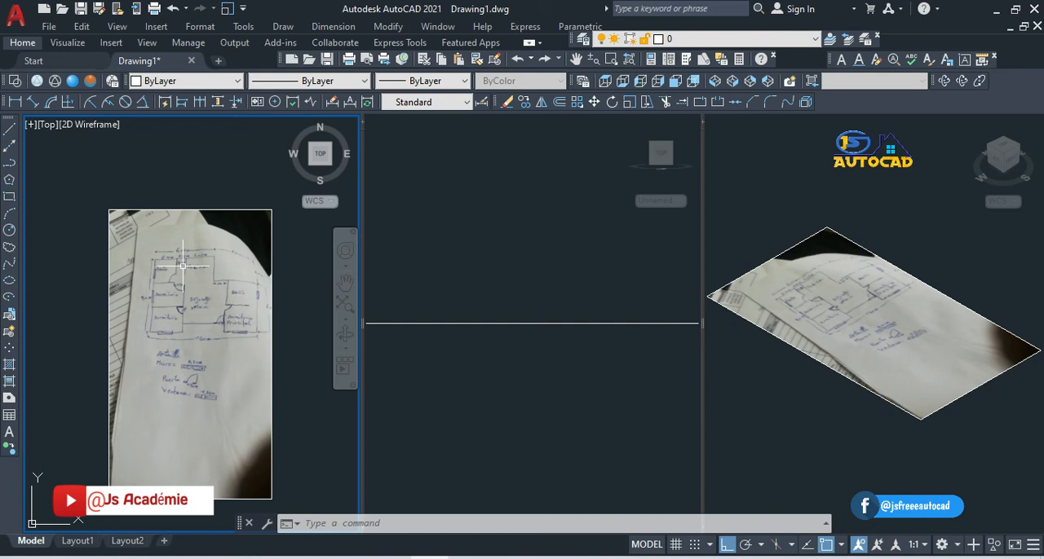
pyautogui.click(517, 327)
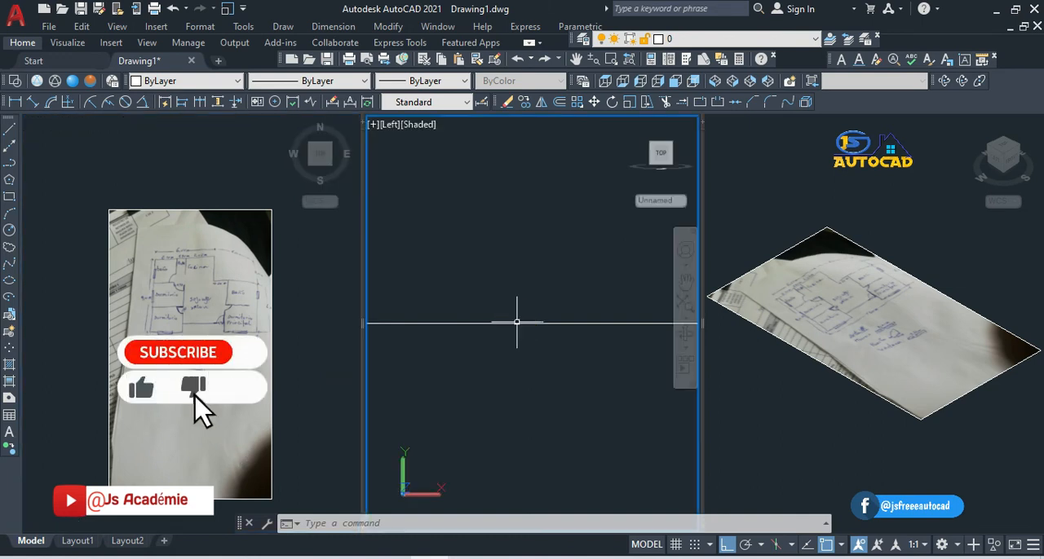
pyautogui.click(803, 314)
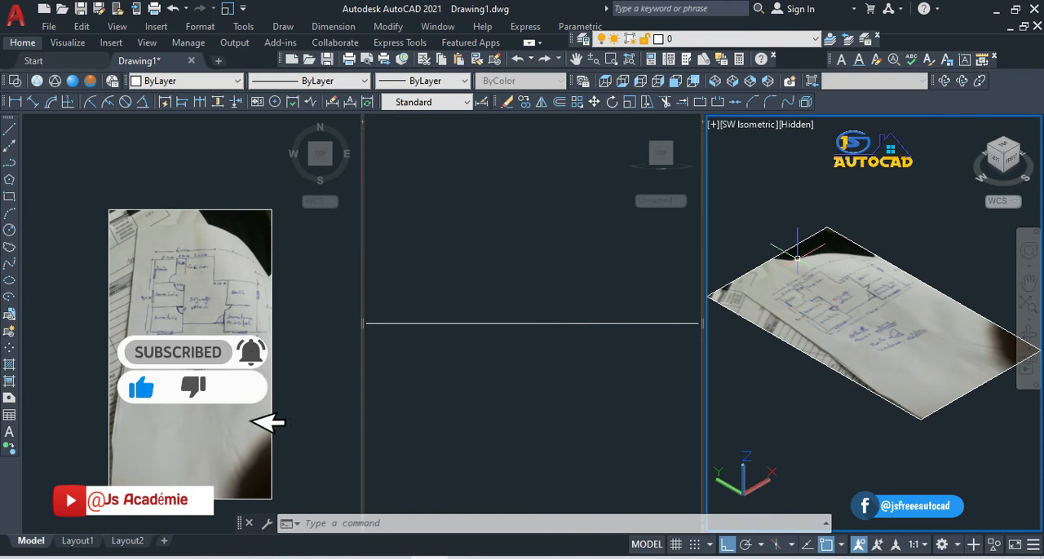
pyautogui.click(790, 246)
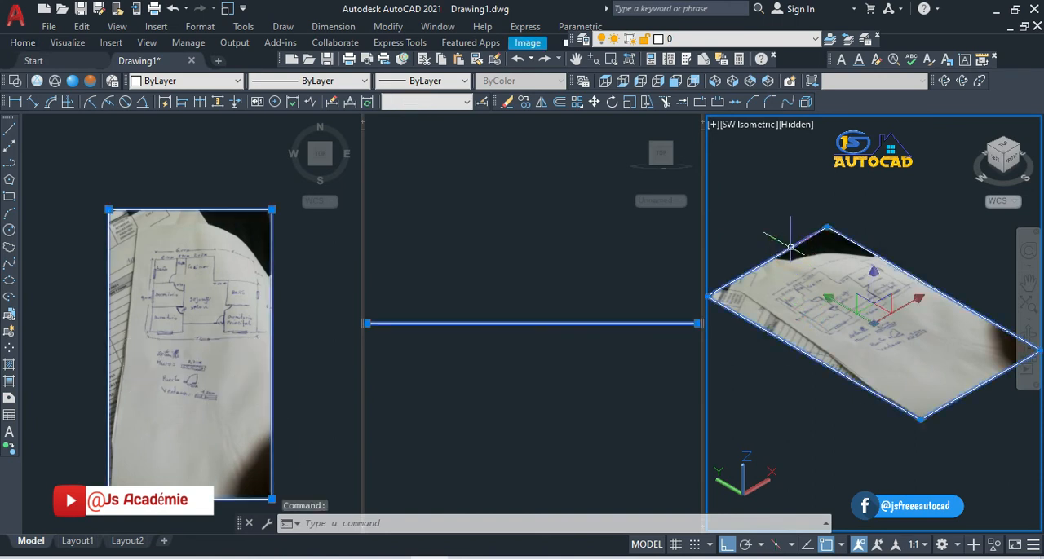
pyautogui.press('Escape')
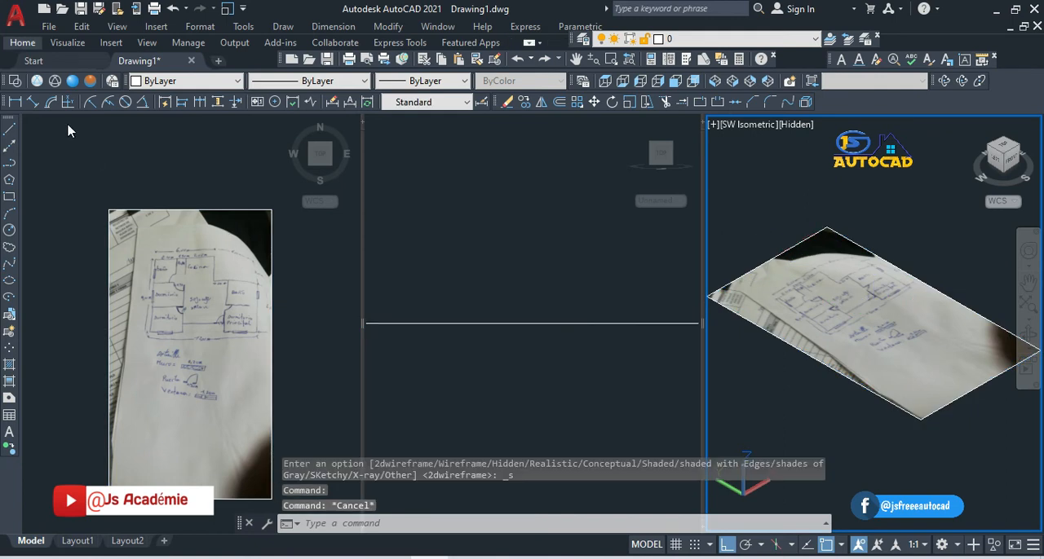
# Step: Make the Top-view viewport with the sketch current and maximize it
pyautogui.click(195, 293)
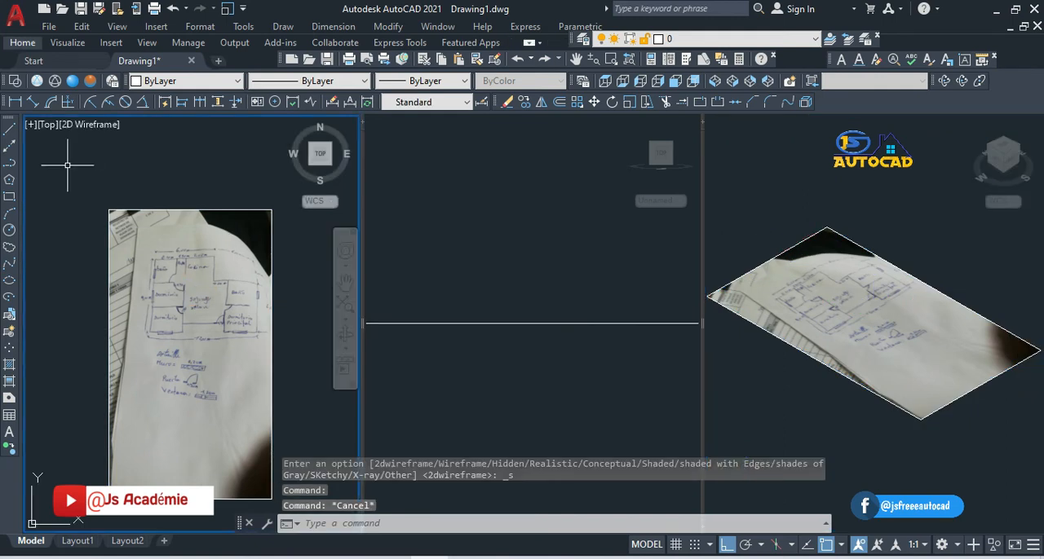
pyautogui.click(31, 125)
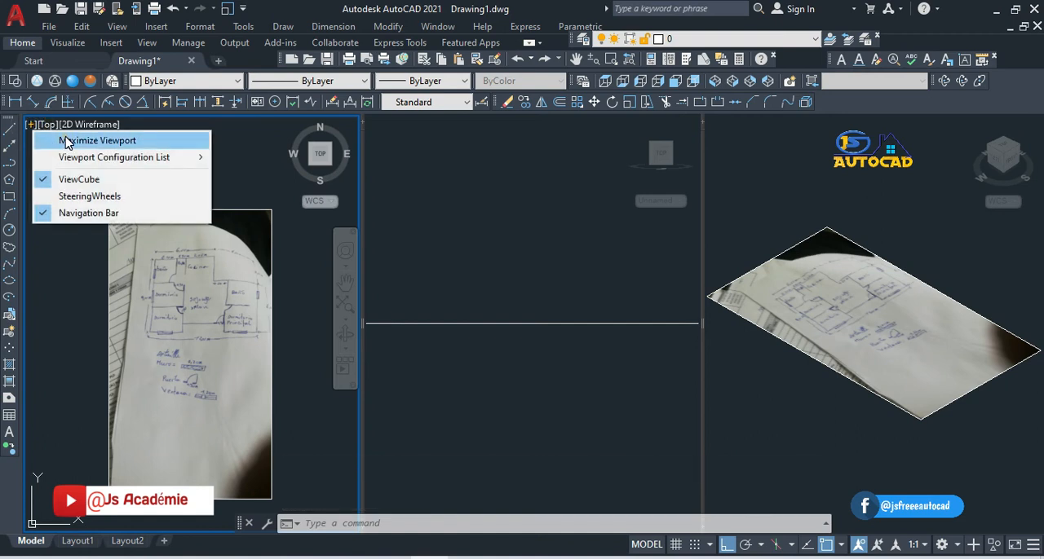
pyautogui.click(64, 140)
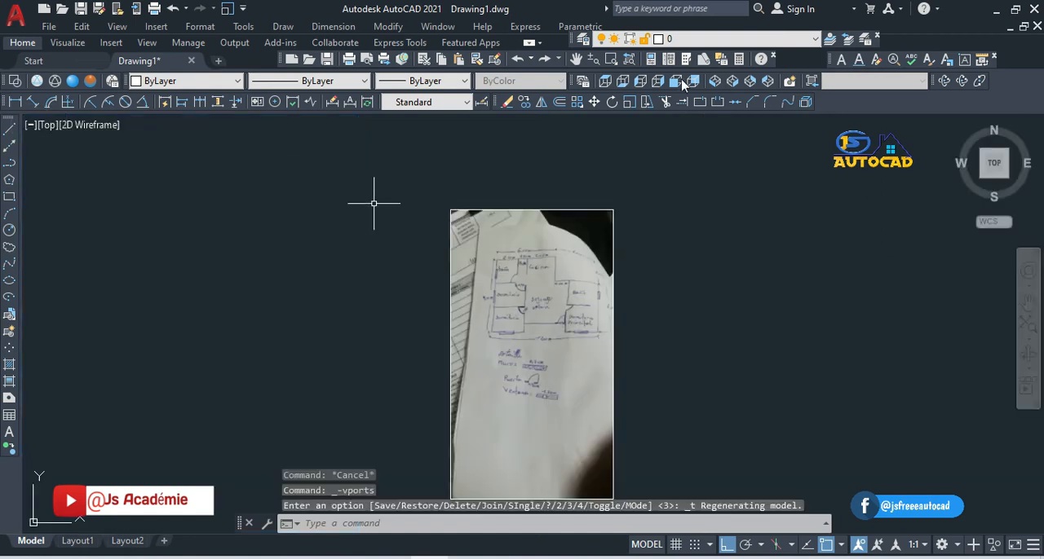
# Step: Zoom in on the hand-drawn floor plan and pan it aside, leaving empty drawing space to the right of the sketch
pyautogui.click(591, 58)
pyautogui.moveTo(533, 344); pyautogui.dragTo(617, 114)
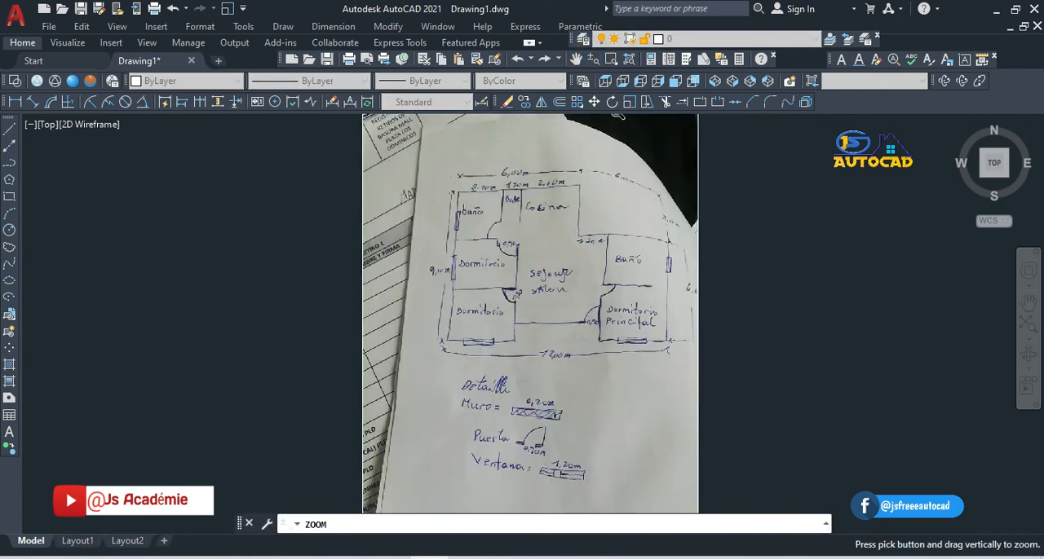
pyautogui.moveTo(497, 383); pyautogui.dragTo(580, 190)
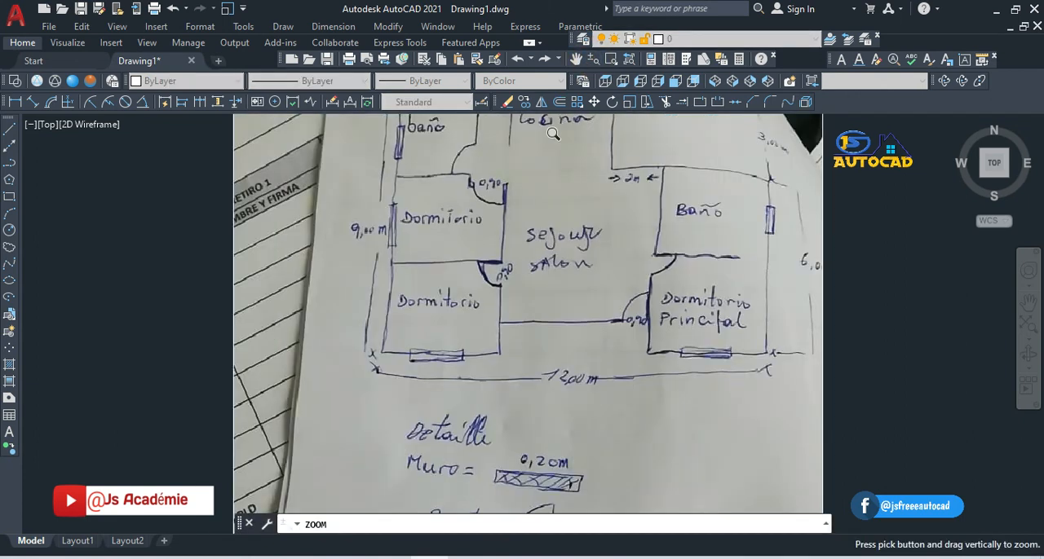
pyautogui.click(576, 59)
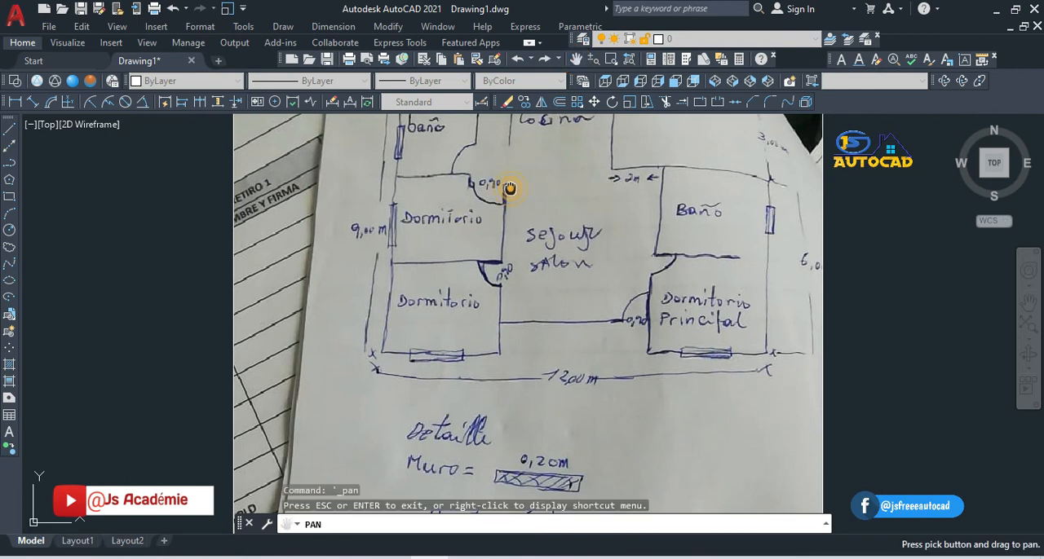
pyautogui.moveTo(510, 188); pyautogui.dragTo(448, 289)
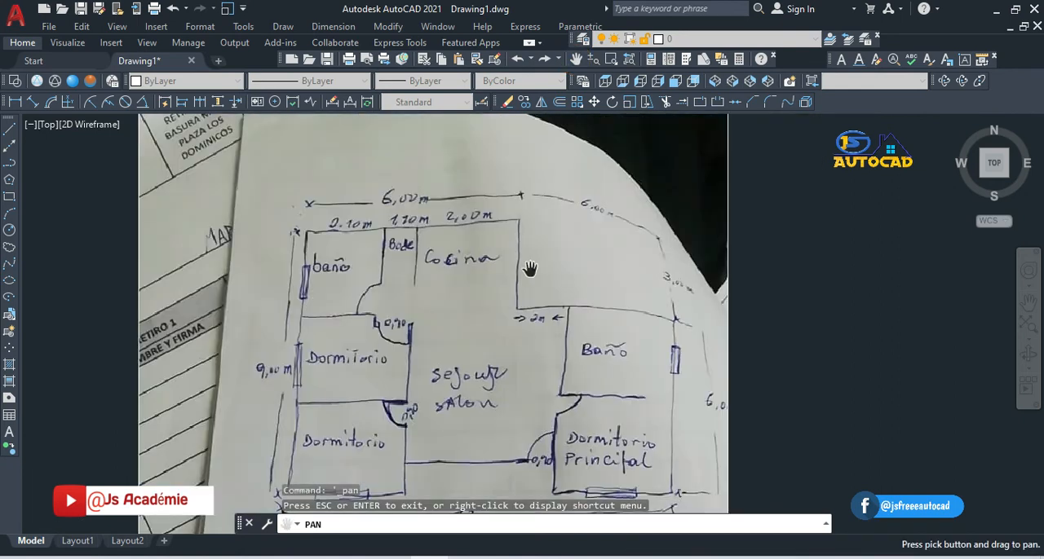
pyautogui.moveTo(530, 269); pyautogui.dragTo(338, 227)
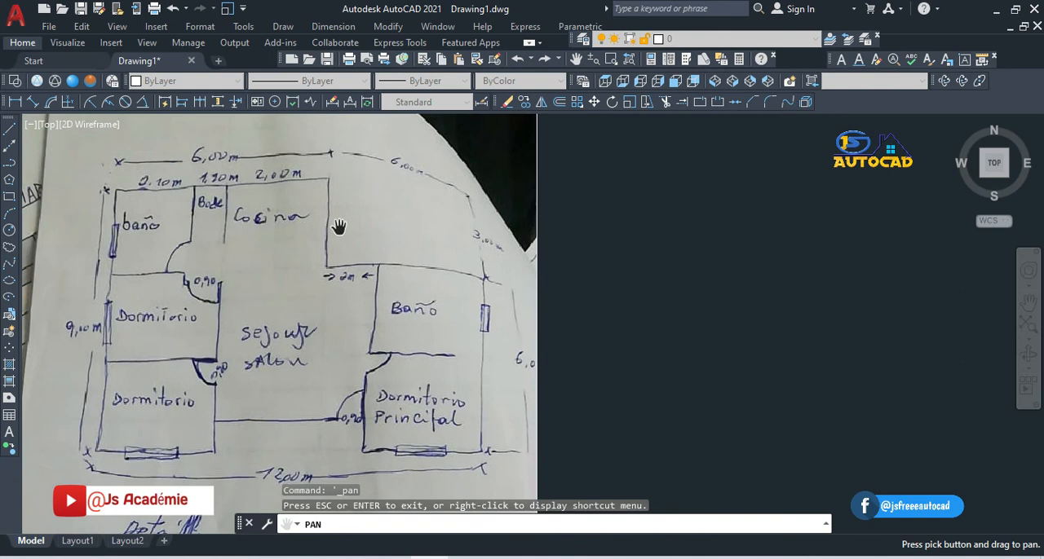
pyautogui.press('Escape')
pyautogui.press('Escape')
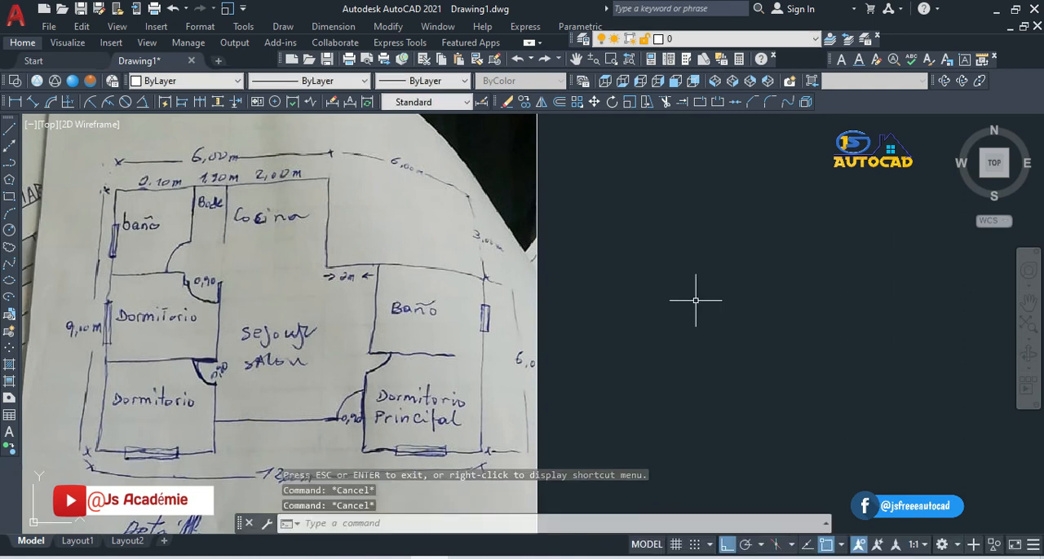
# Step: Draw a horizontal line 6 units long in the empty space to the right of the sketch for the plan's upper wall
pyautogui.click(8, 130)
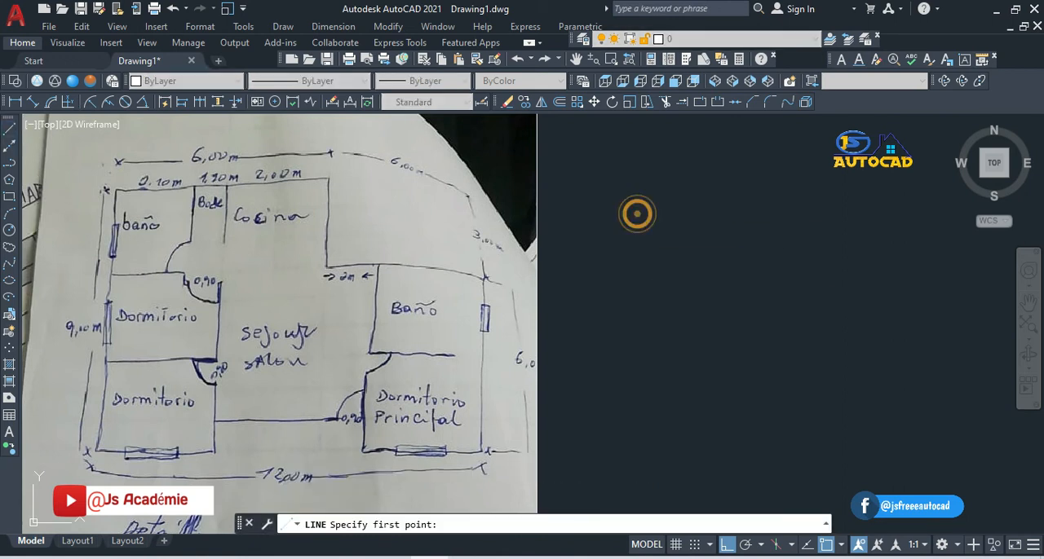
pyautogui.click(638, 214)
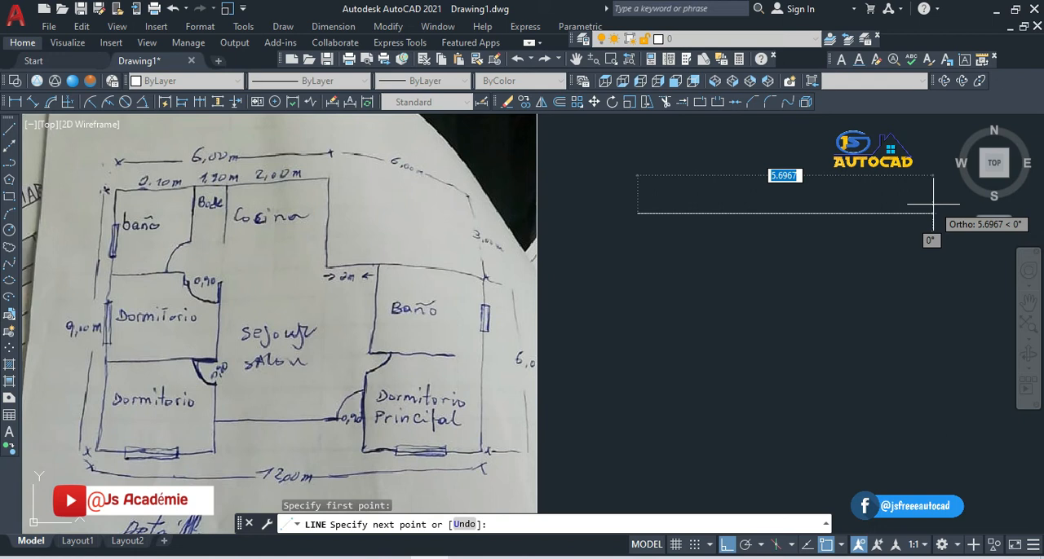
pyautogui.write('6')
pyautogui.press('Return')
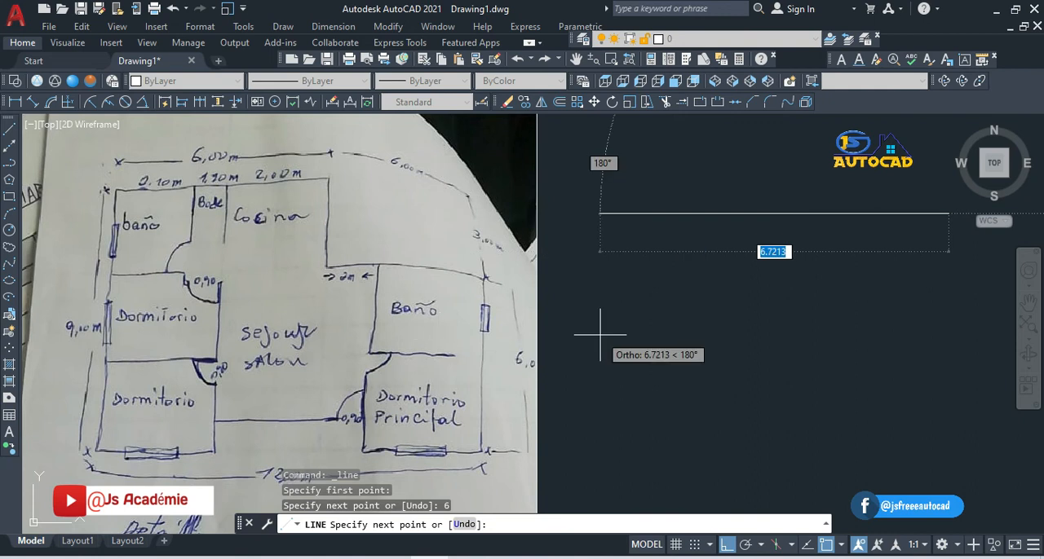
pyautogui.press('Escape')
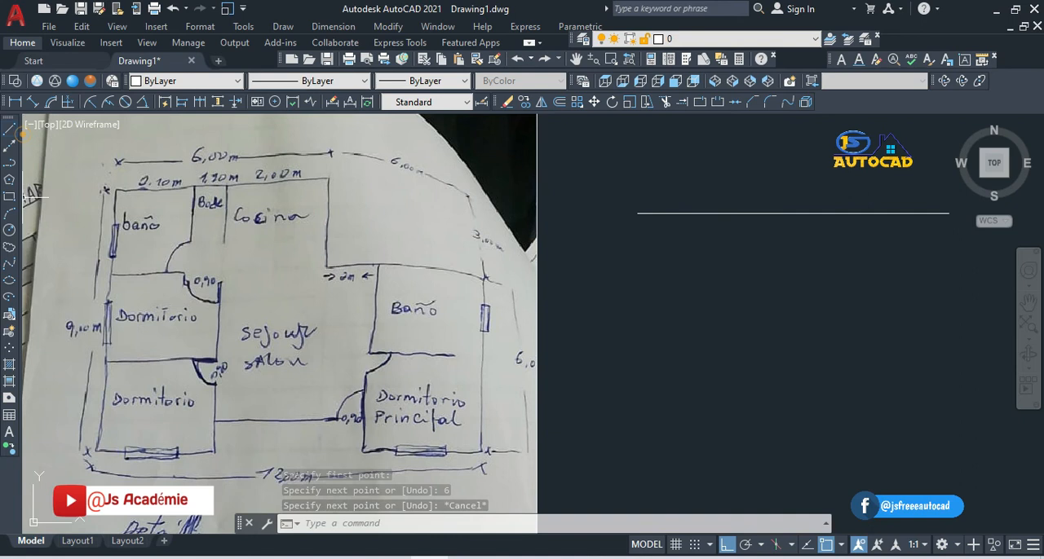
# Step: Draw a vertical line downward from the horizontal line, starting 2.10 units from its right end
pyautogui.click(12, 129)
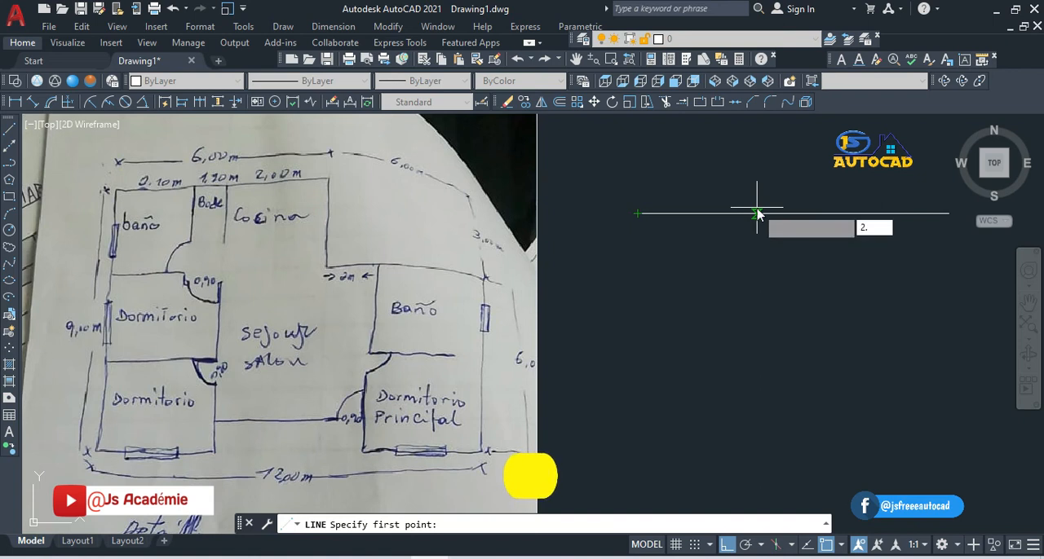
pyautogui.write('2.10')
pyautogui.press('Return')
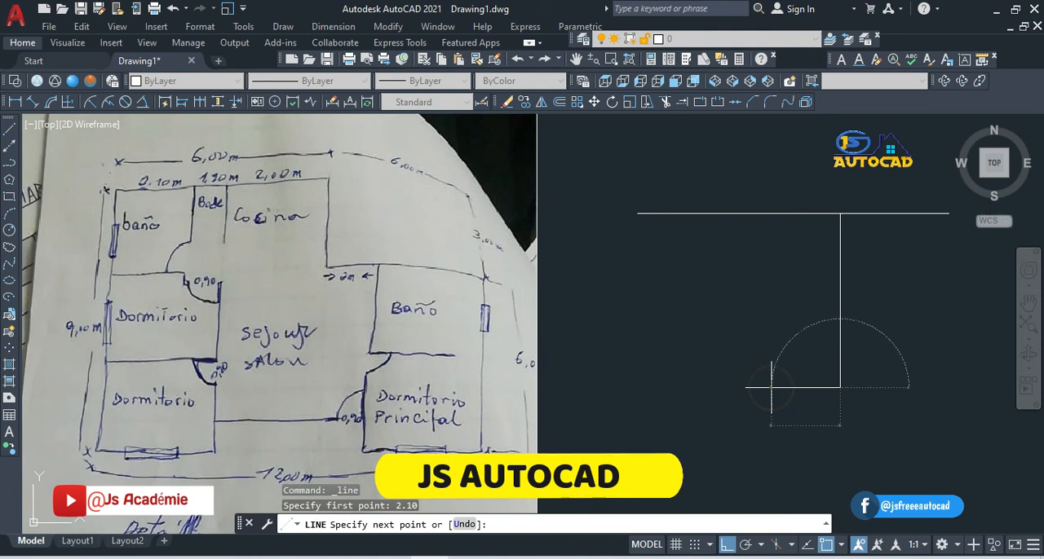
pyautogui.press('Escape')
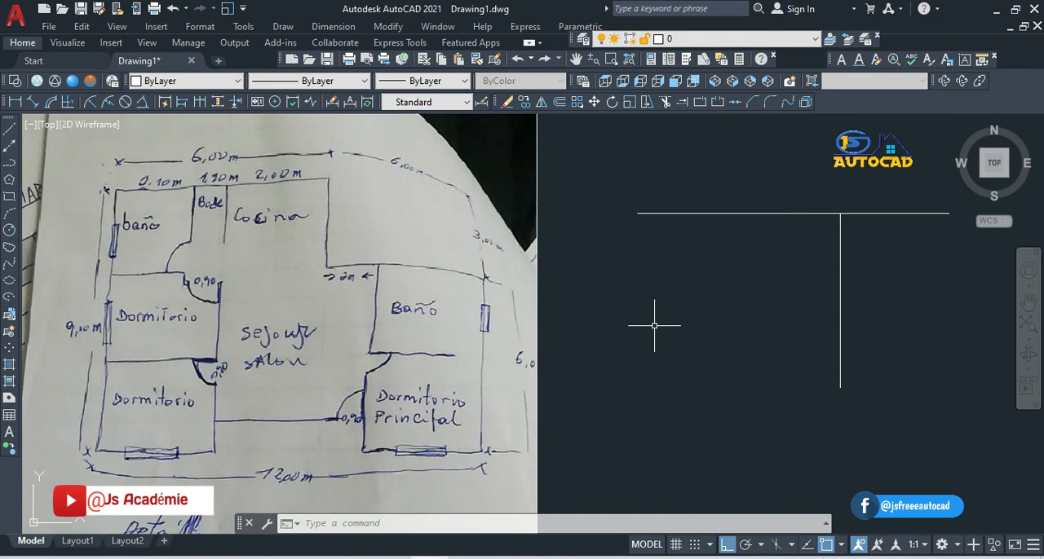
# Step: Select the floor plan sketch image by its right edge
pyautogui.click(507, 263)
pyautogui.click(531, 261)
pyautogui.click(531, 261)
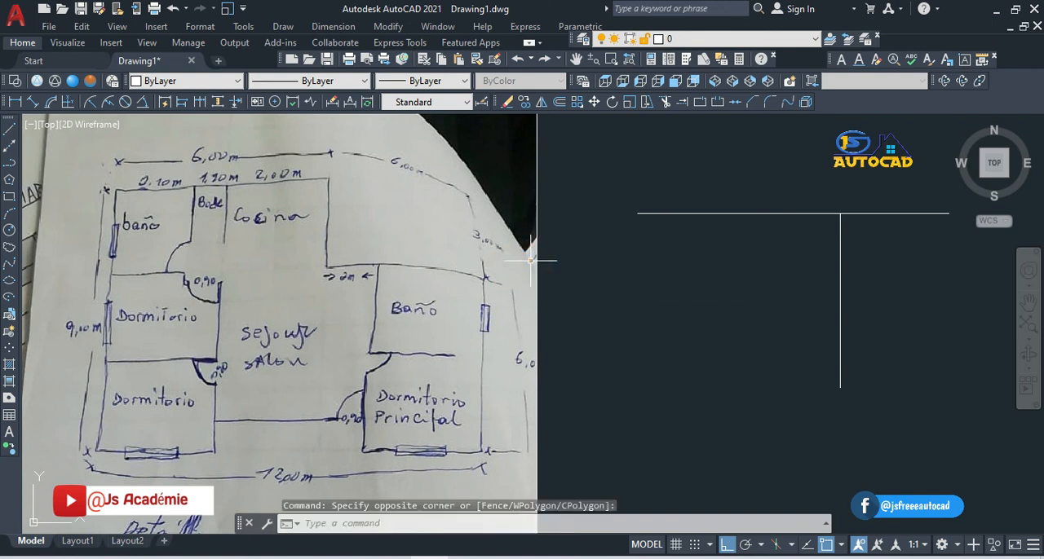
pyautogui.click(538, 260)
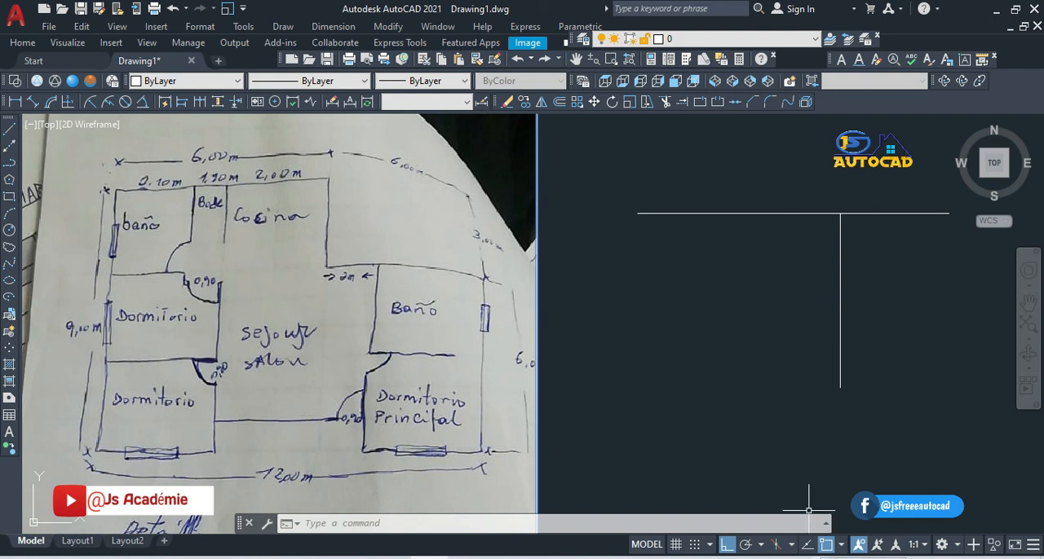
pyautogui.click(819, 557)
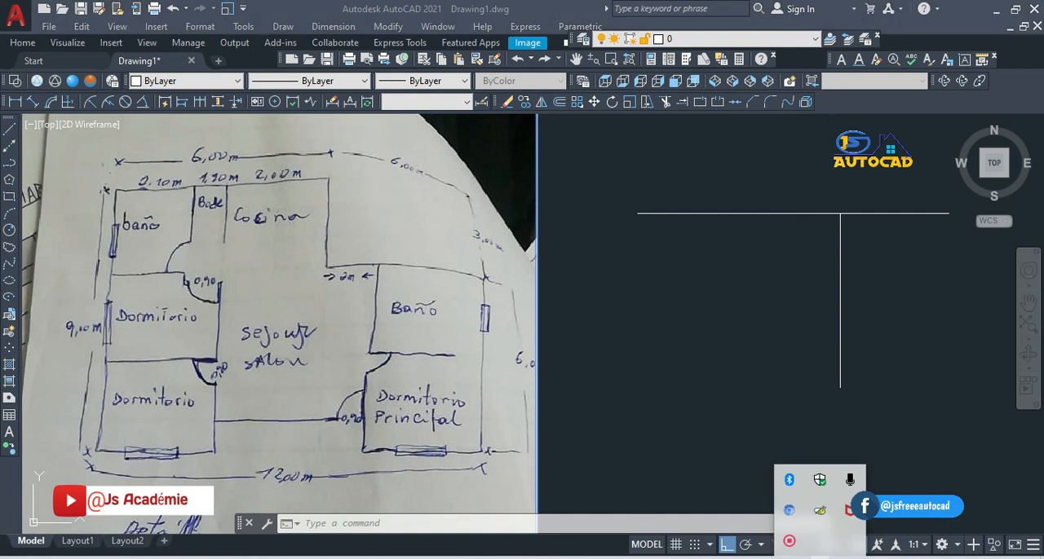
pyautogui.click(787, 542)
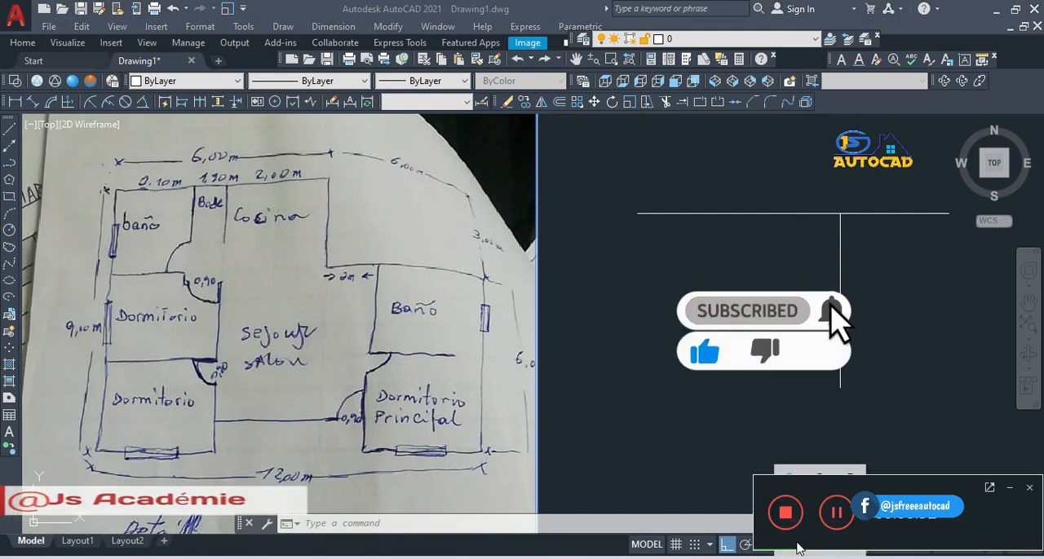